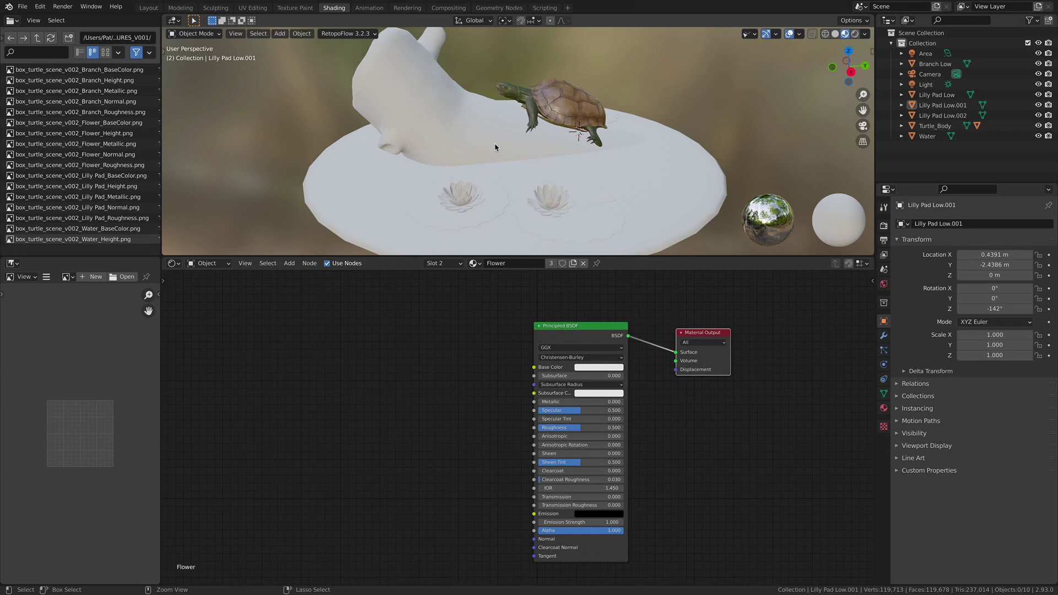
Orbit around the turtle scene, select the Branch Low object and check its material list.
middle_click_drag(533, 165, 515, 162)
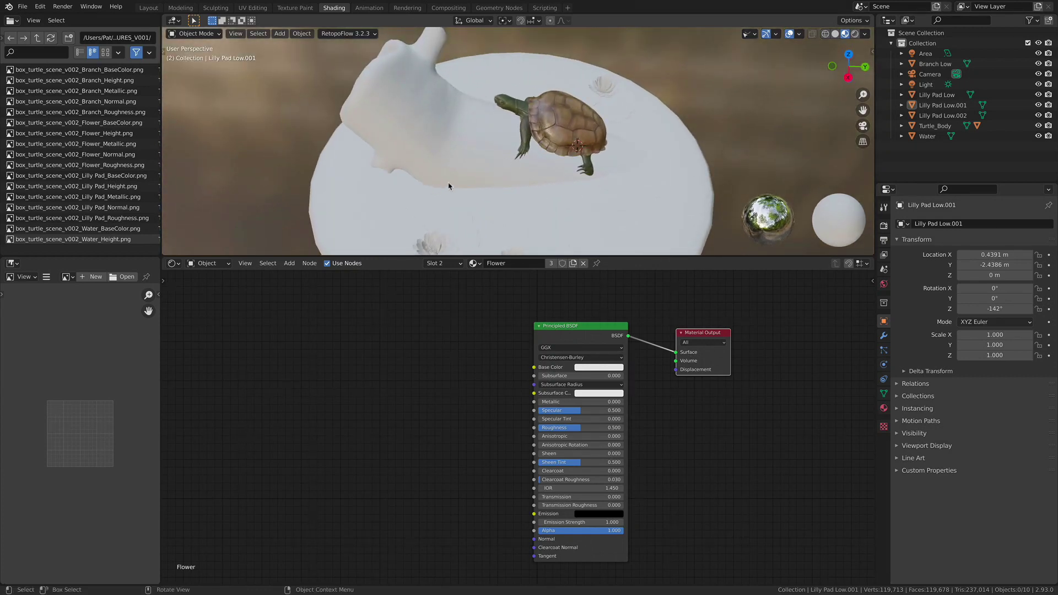
left_click(458, 134)
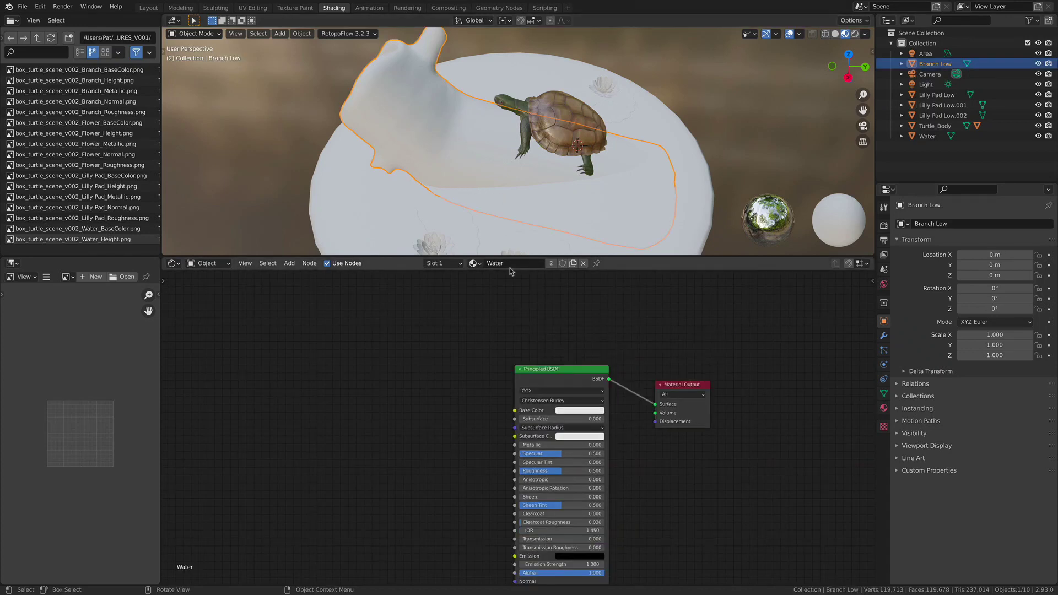
left_click(473, 263)
middle_click_drag(524, 182, 511, 125)
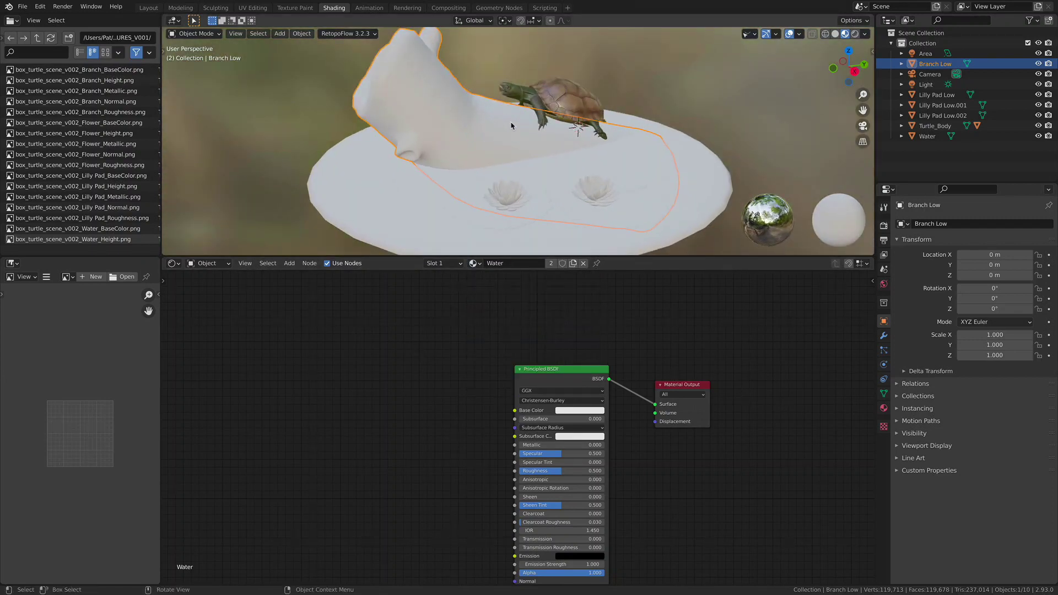
Pan and zoom the Shader Editor onto the Principled BSDF and Material Output nodes.
middle_click_drag(437, 394, 453, 341)
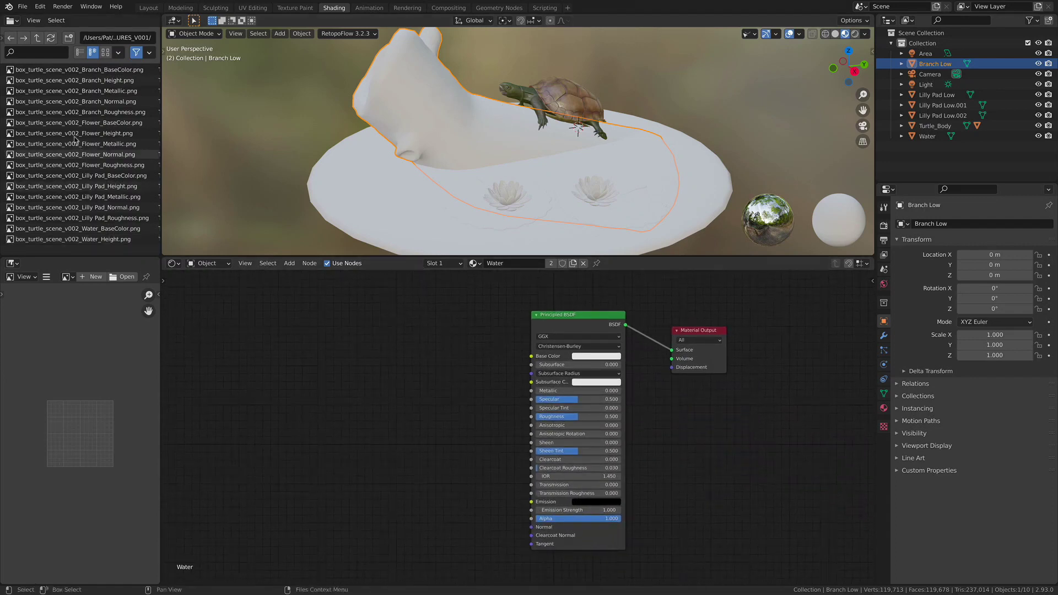
middle_click_drag(375, 357, 326, 342)
middle_click_drag(326, 342, 358, 348, "ctrl")
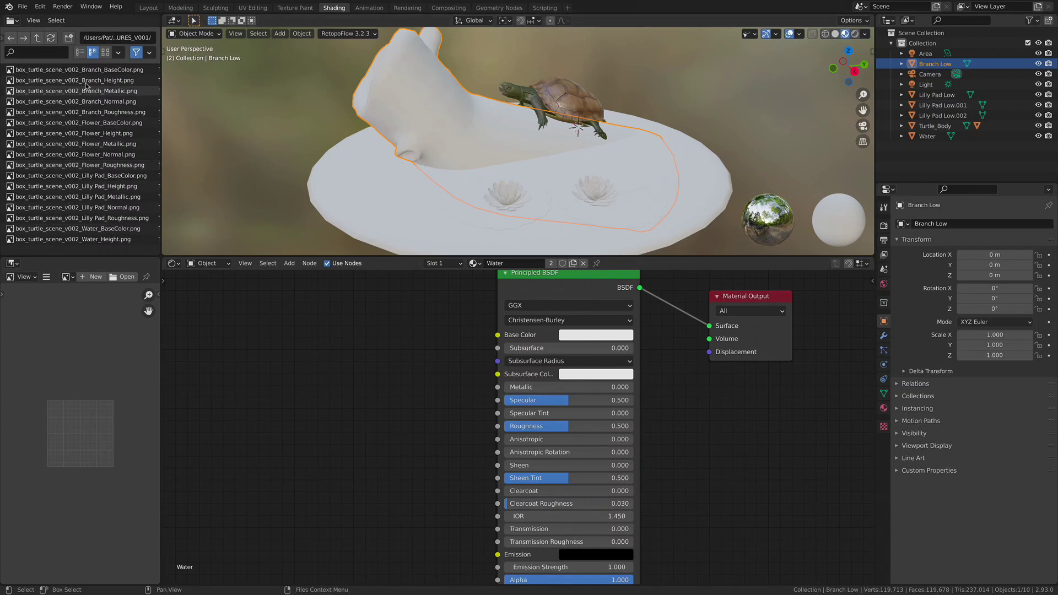
Open Edit > Preferences, centre the window and go to the Add-ons section's search field.
left_click(24, 7)
mouse_move(39, 7)
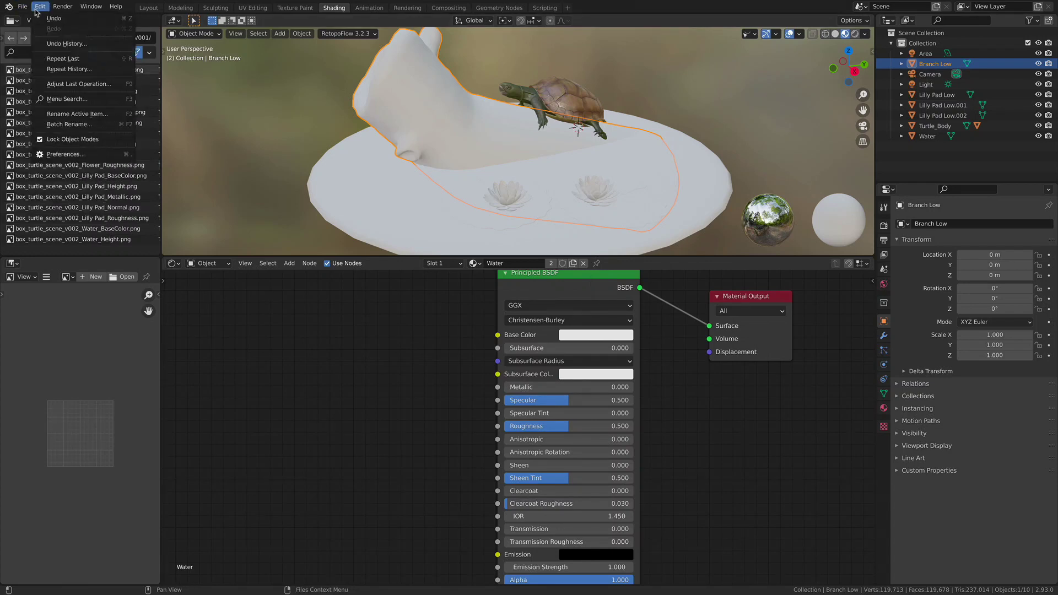
left_click(97, 158)
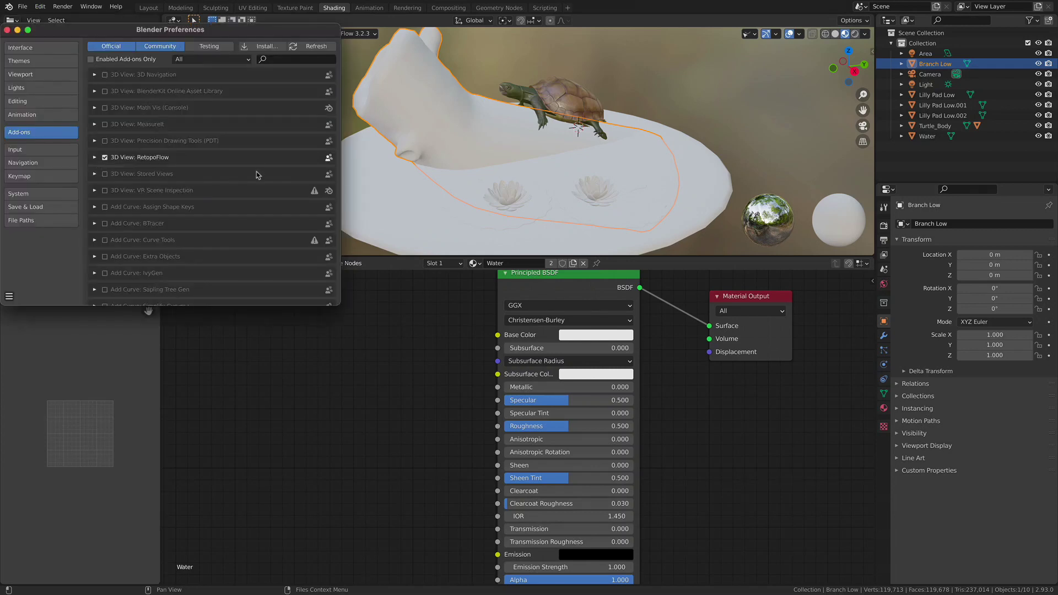
left_click_drag(155, 29, 378, 111)
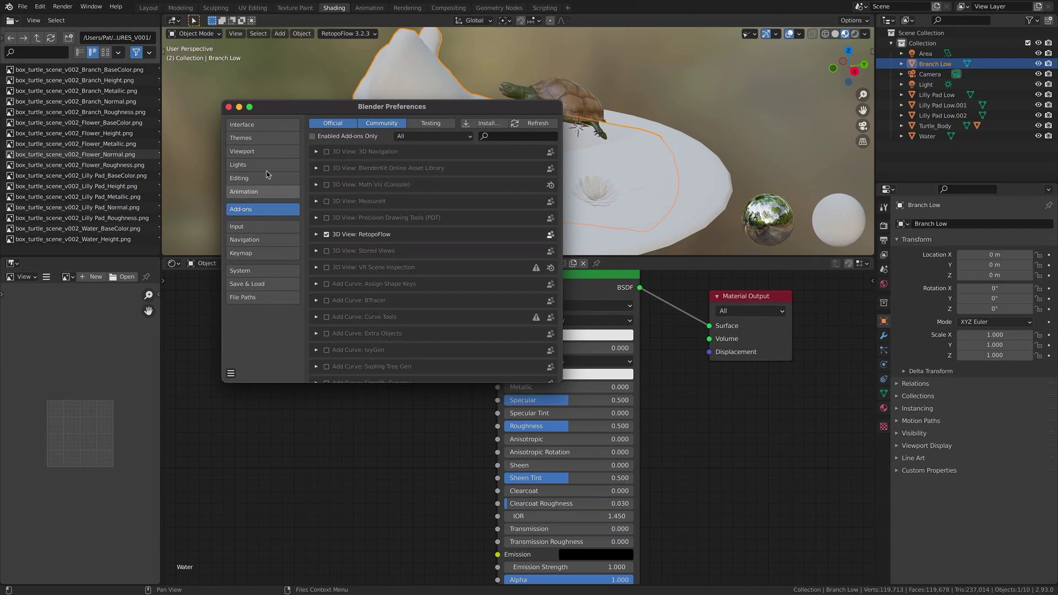
left_click(241, 126)
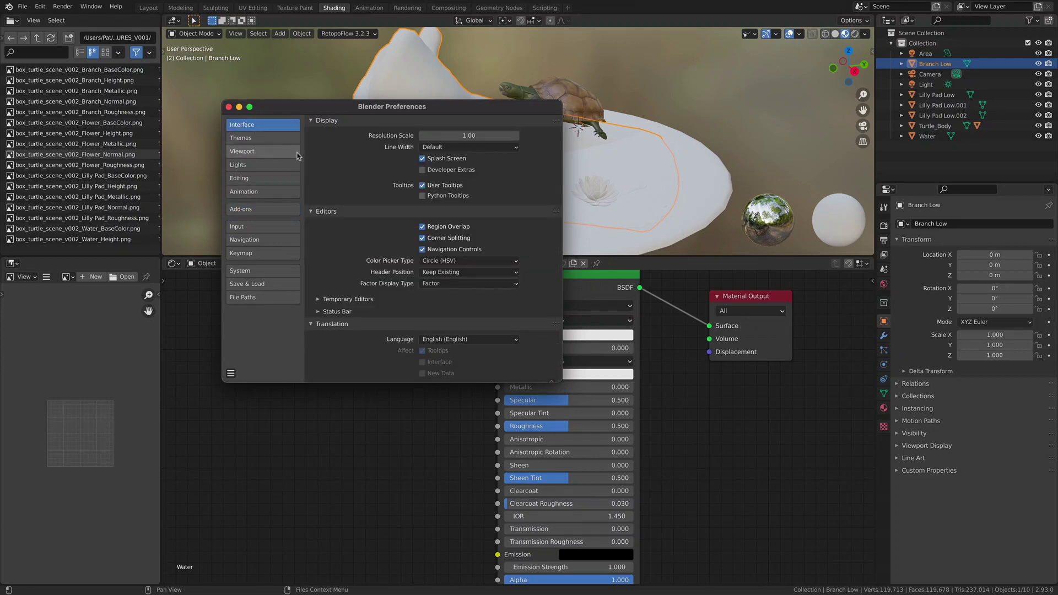
left_click(246, 210)
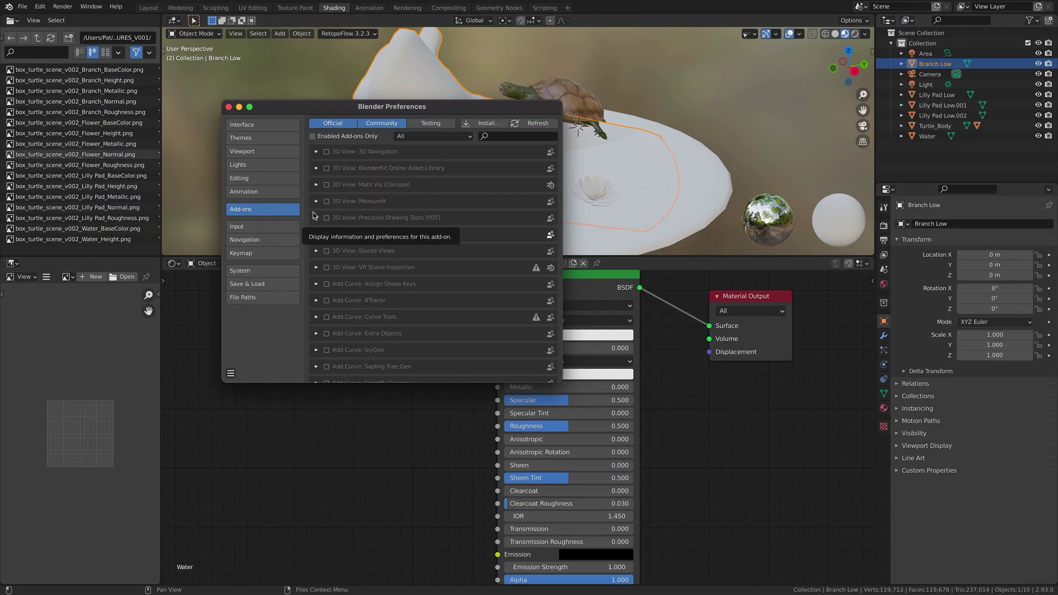
left_click(503, 137)
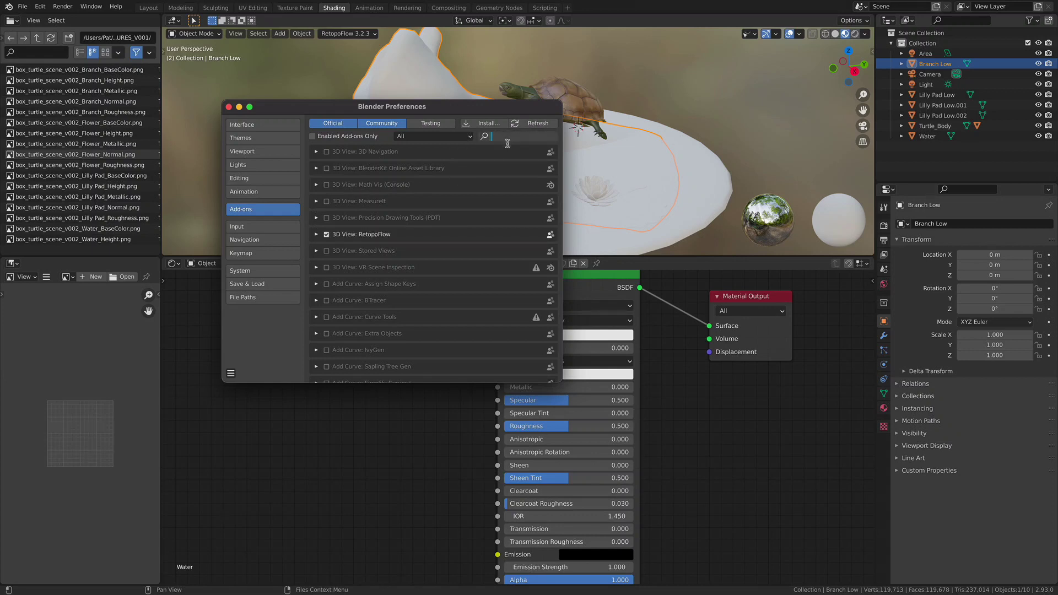
Search add-ons for 'Node W', confirm Node: Node Wrangler is ticked, and close Preferences.
type("Node Wa")
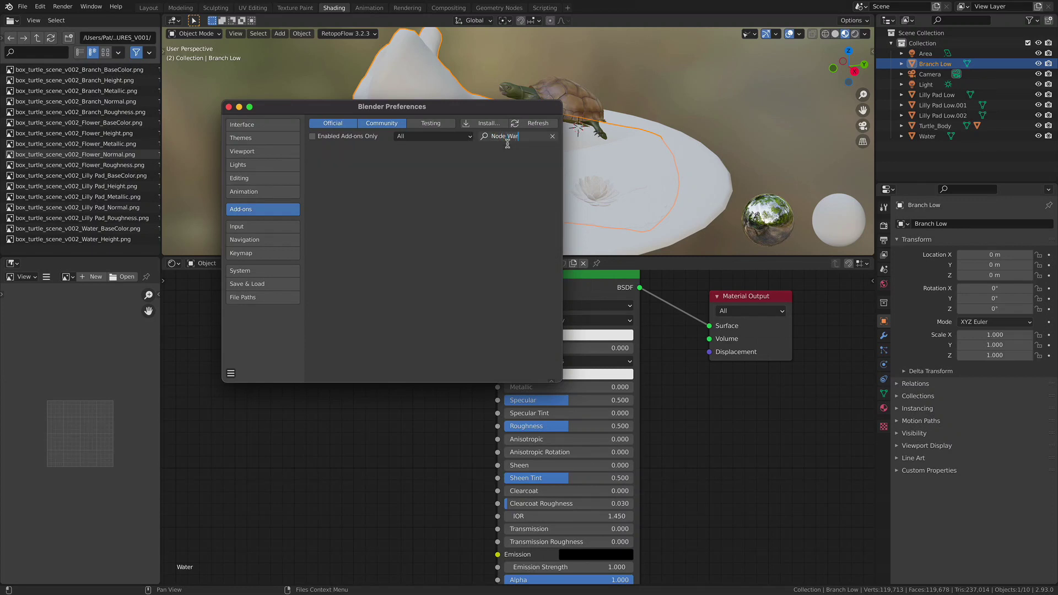
key("BackSpace")
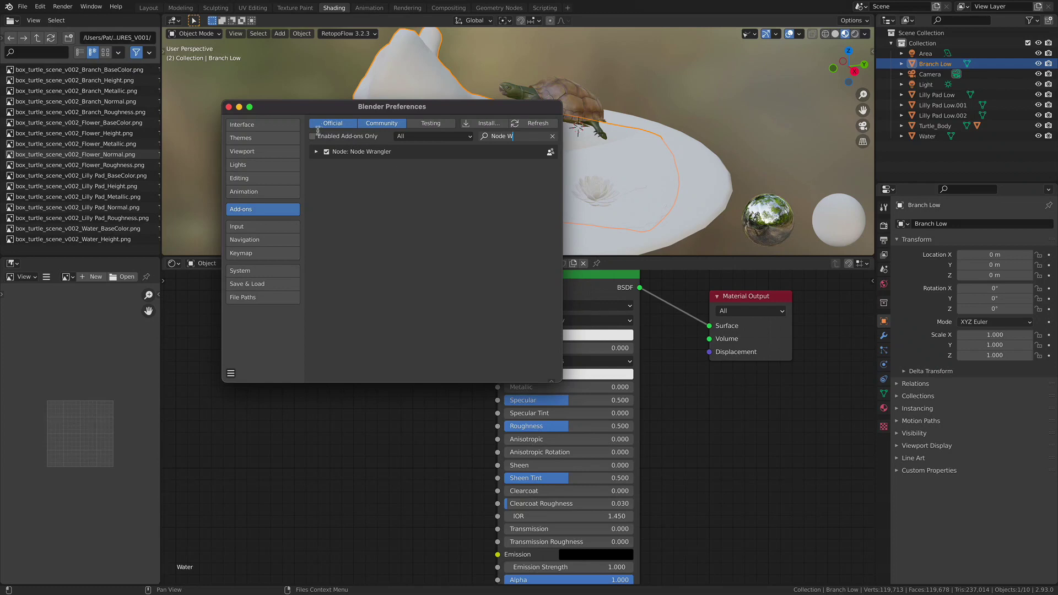
left_click_drag(291, 109, 287, 113)
left_click(223, 111)
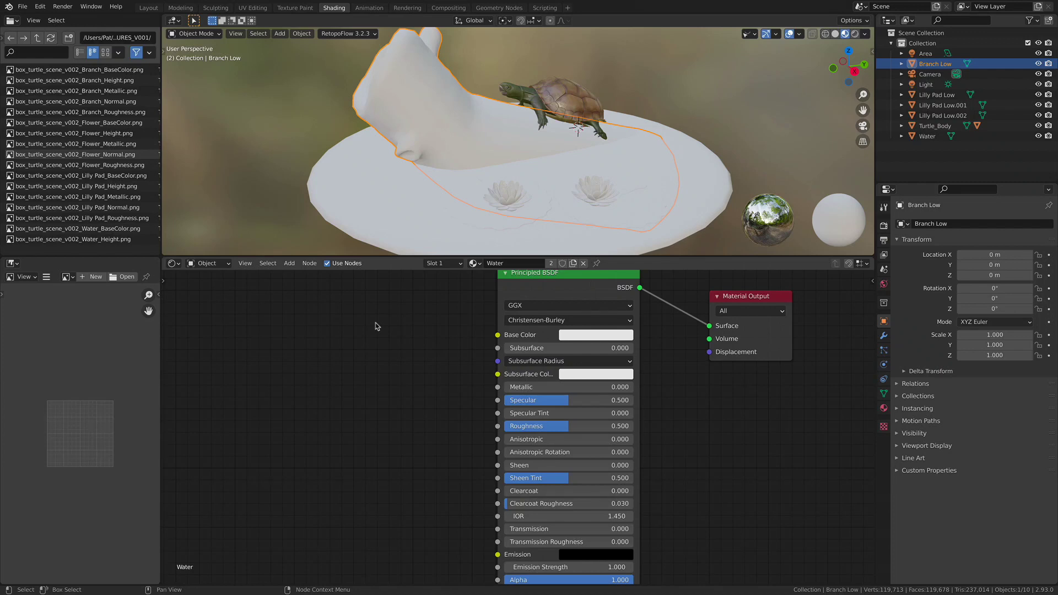
Switch the branch's material to 0 Branch and frame its node tree.
left_click(474, 264)
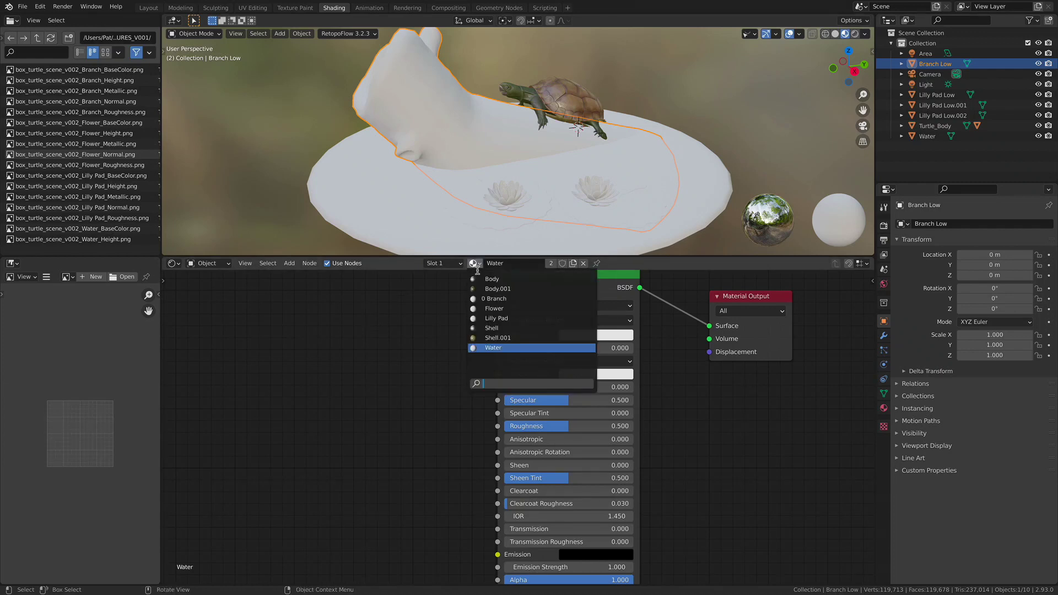
left_click(509, 298)
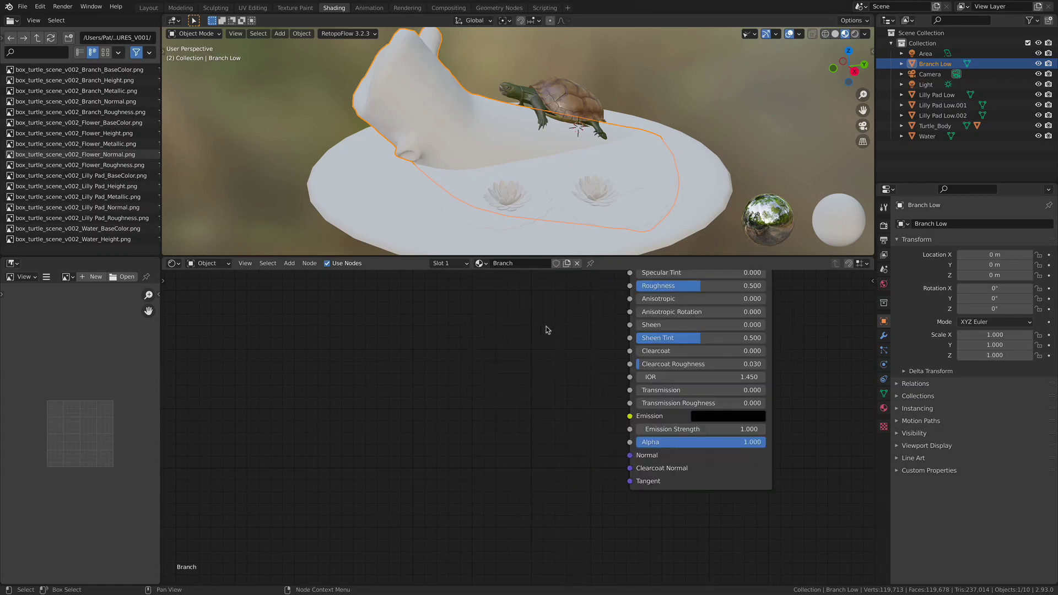
scroll(508, 407, "down", 2)
mouse_move(532, 385)
left_mouse_down("alt")
mouse_move(509, 407)
mouse_move(517, 393)
left_mouse_up("alt")
left_click_drag(517, 393, 506, 387, "alt")
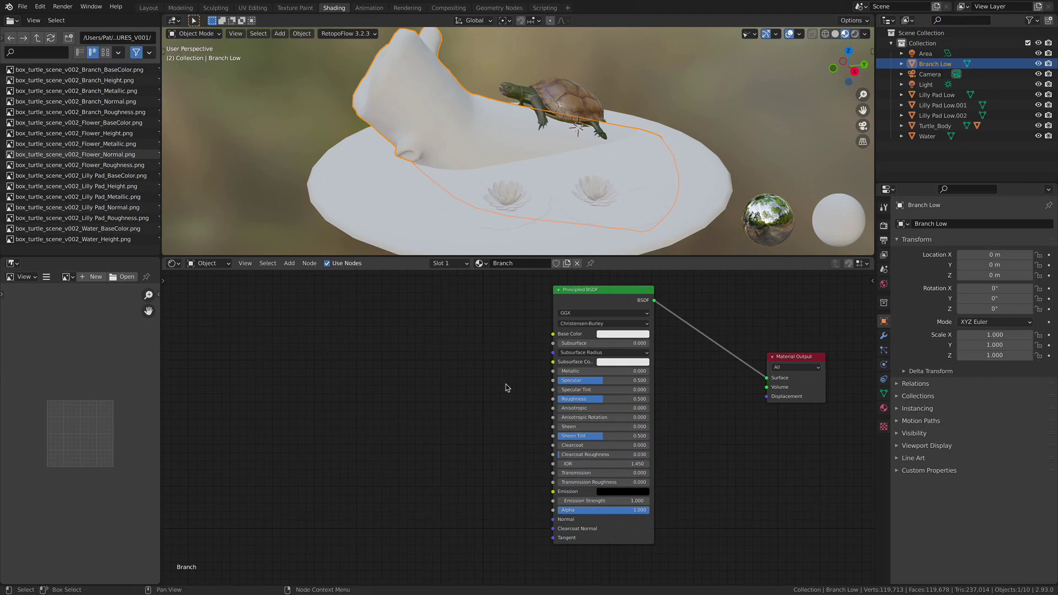
Select and shift the Principled BSDF node right, then launch Node Wrangler's texture setup (Ctrl+Shift+T).
left_click(595, 296)
mouse_move(595, 296)
left_mouse_down()
mouse_move(613, 301)
mouse_move(593, 310)
left_mouse_up()
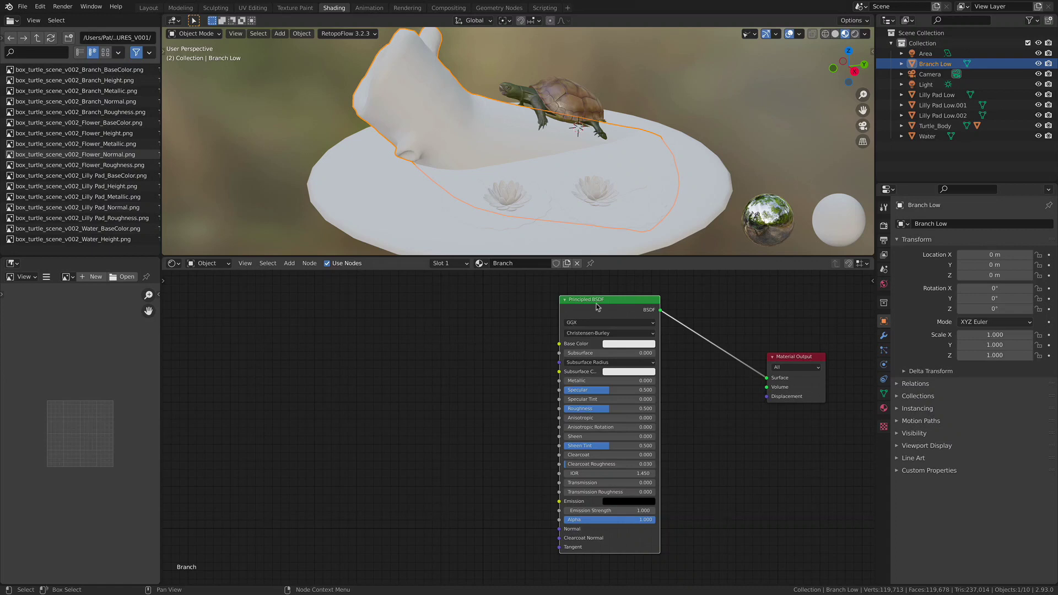
mouse_move(598, 307)
left_mouse_down()
mouse_move(625, 313)
mouse_move(612, 298)
mouse_move(600, 308)
left_mouse_up()
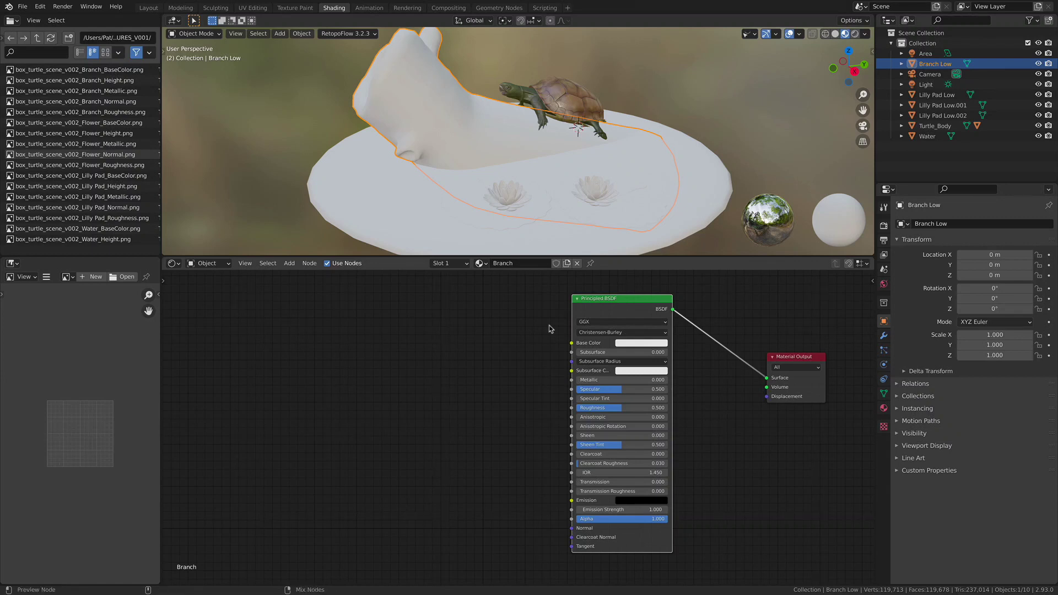
key("ctrl+shift+t")
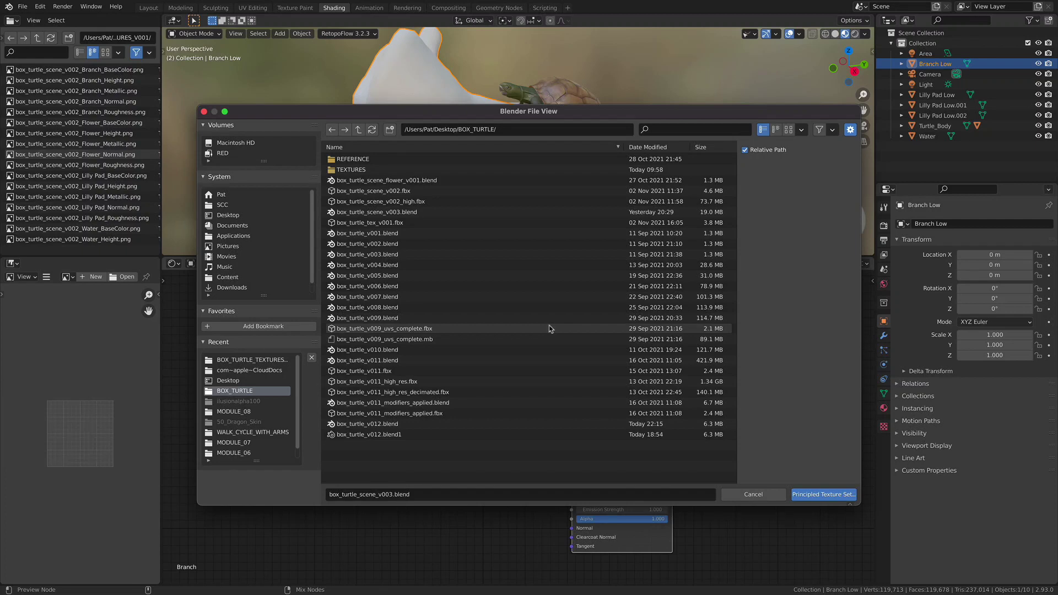
Browse to BOX_TURTLE_SCENE_TEXTURES_V001 and load the five Branch maps, Branch_BaseColor through Branch_Roughness.
double_click(451, 170)
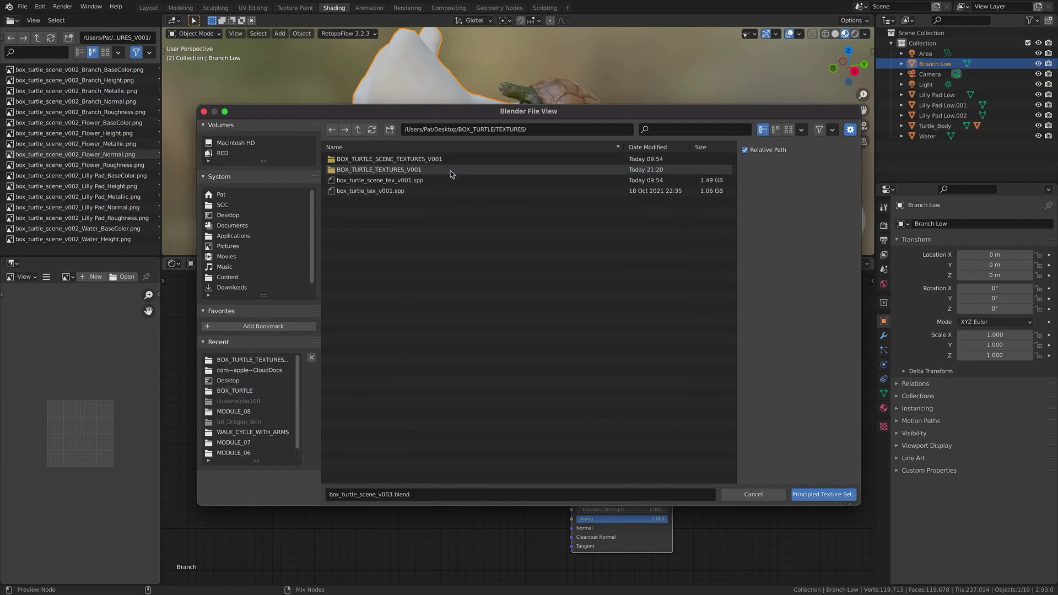
double_click(448, 161)
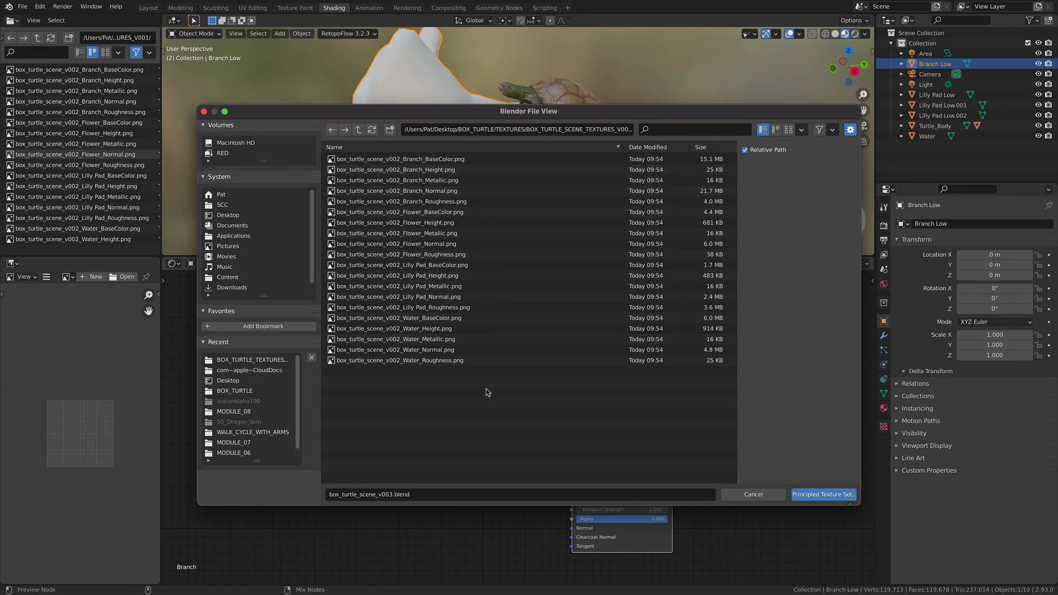
left_click(503, 159)
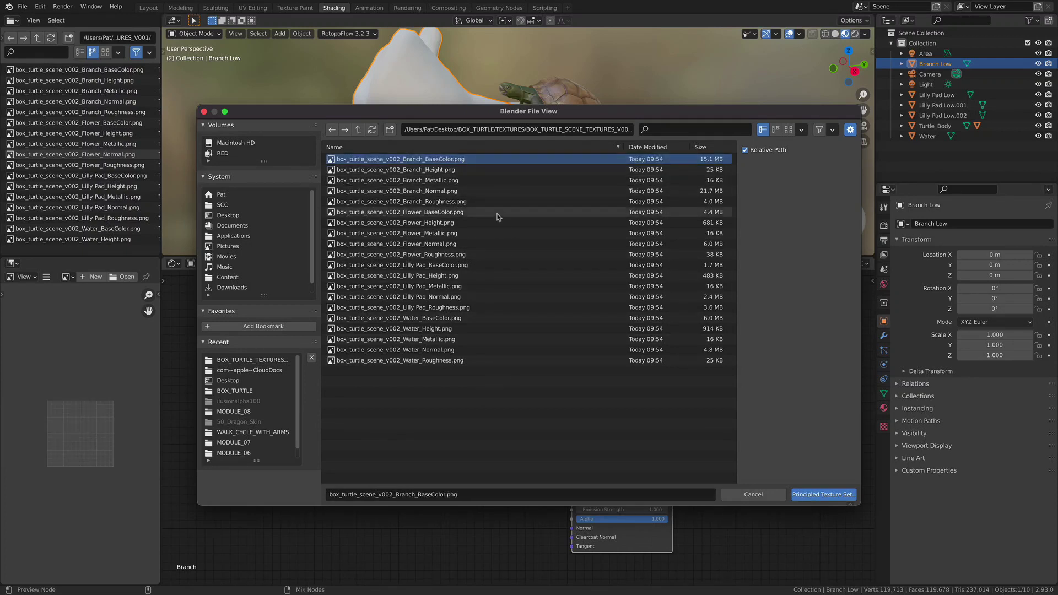
left_click(484, 202, "shift")
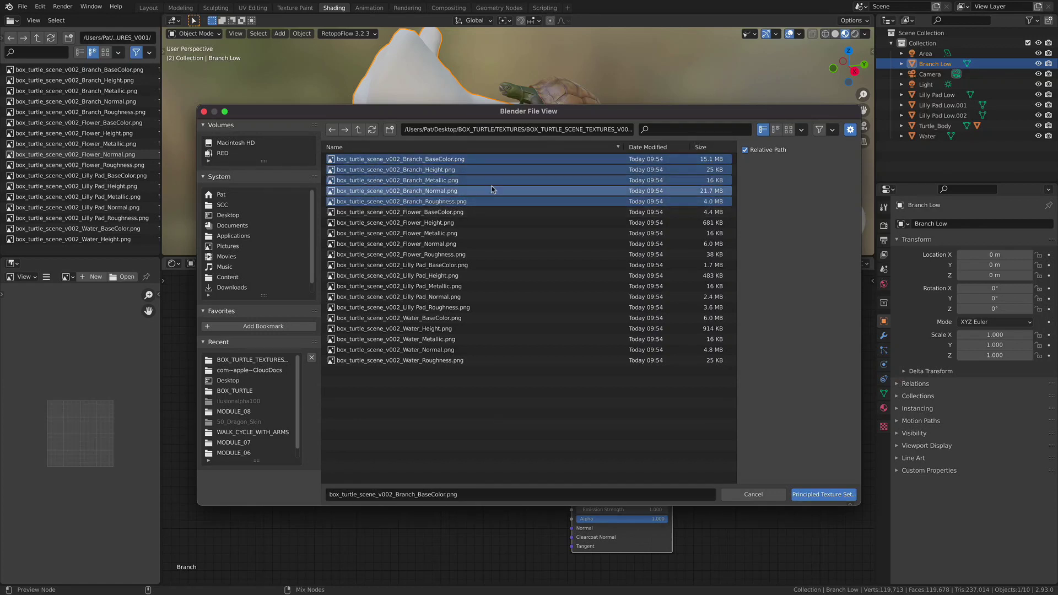
left_click(476, 159)
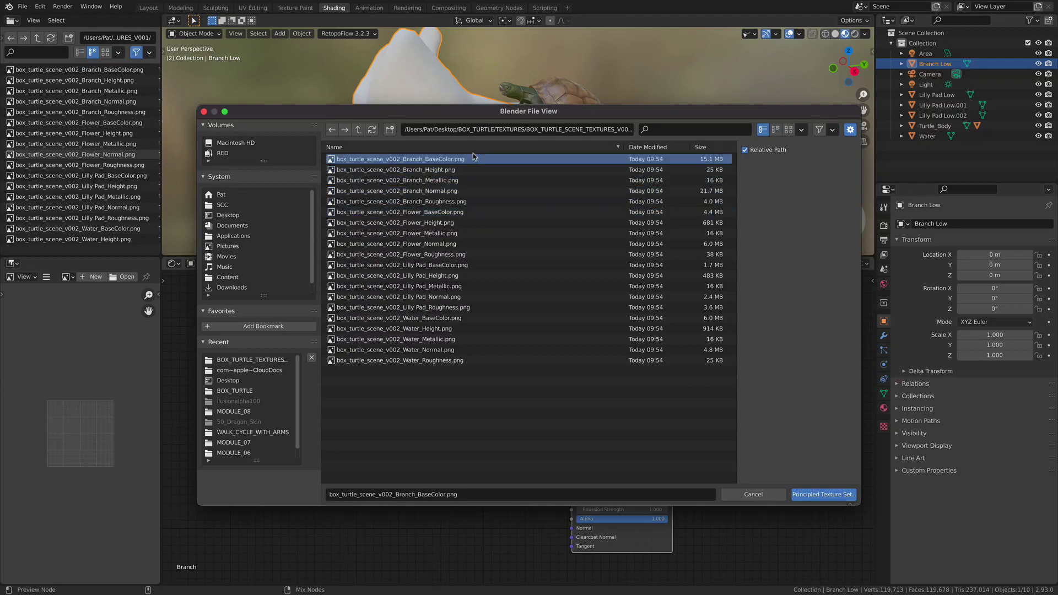
left_click(456, 201, "shift")
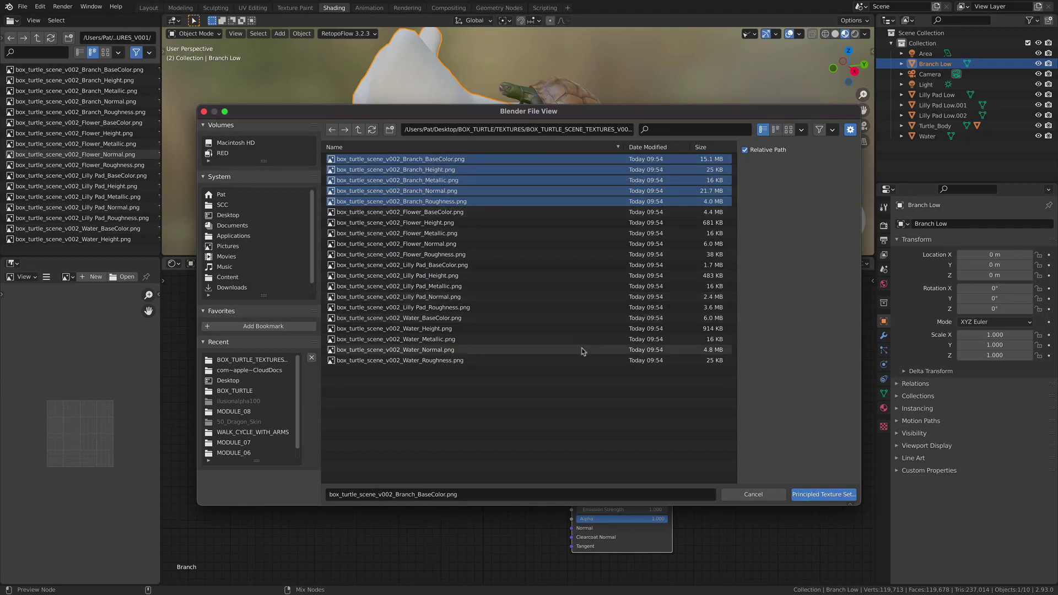
left_click(824, 494)
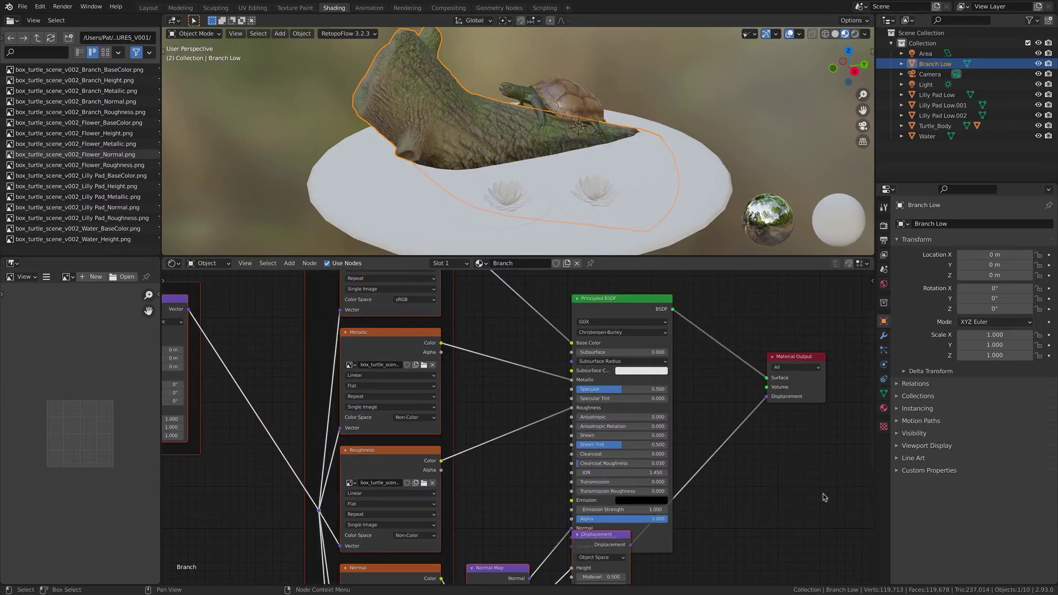
Move the Principled BSDF node up and left, bringing the Metallic and Roughness textures into view.
scroll(516, 417, "down", 2)
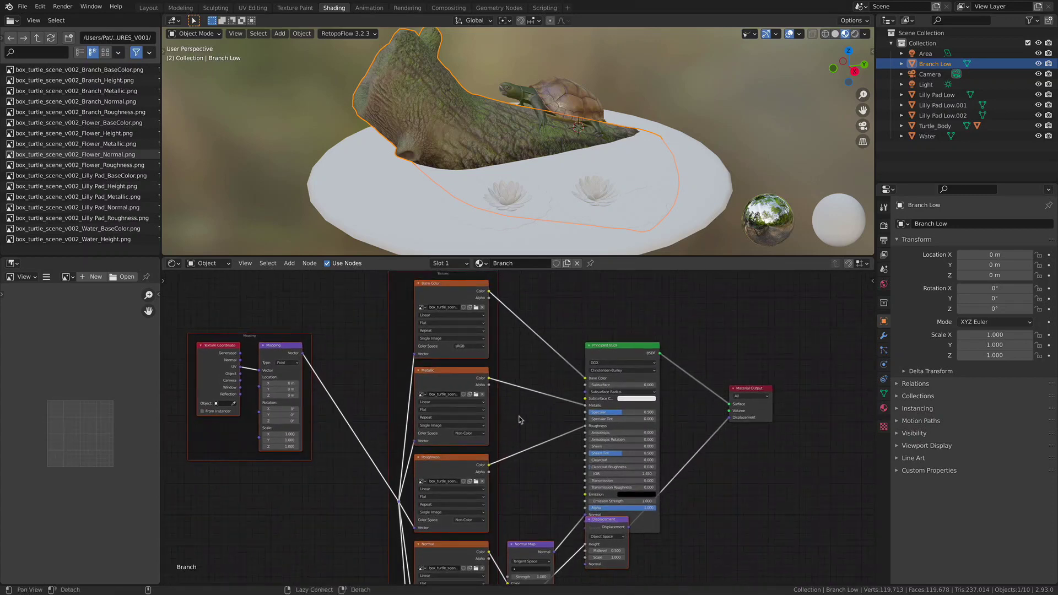
left_click_drag(519, 424, 492, 423, "alt")
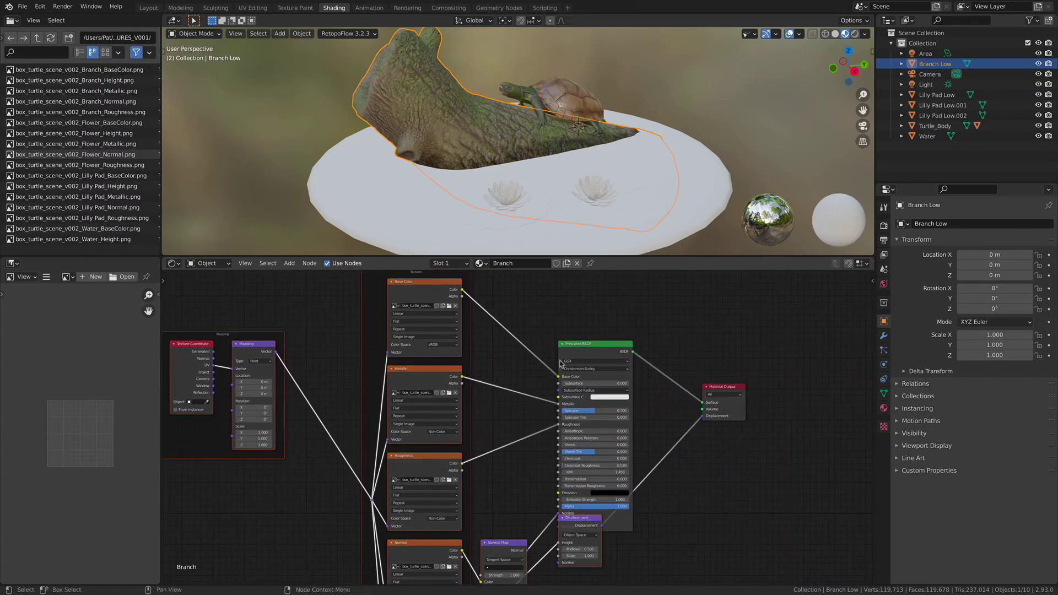
left_click_drag(582, 351, 570, 304)
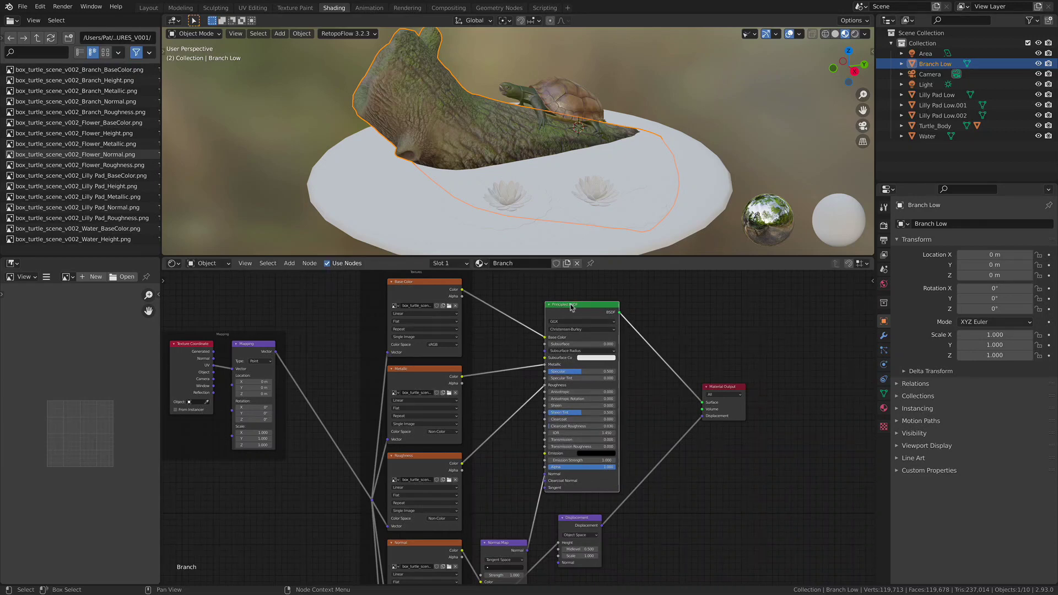
left_click_drag(471, 359, 511, 403, "alt")
left_click_drag(511, 403, 435, 399, "ctrl+alt")
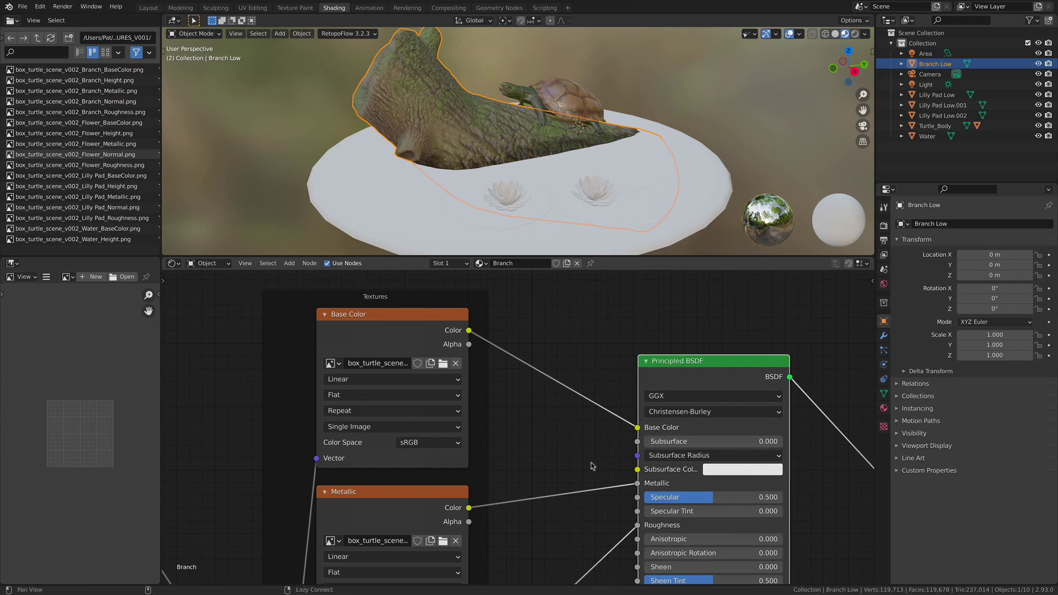
middle_click_drag(591, 466, 452, 388)
middle_click_drag(511, 458, 534, 370)
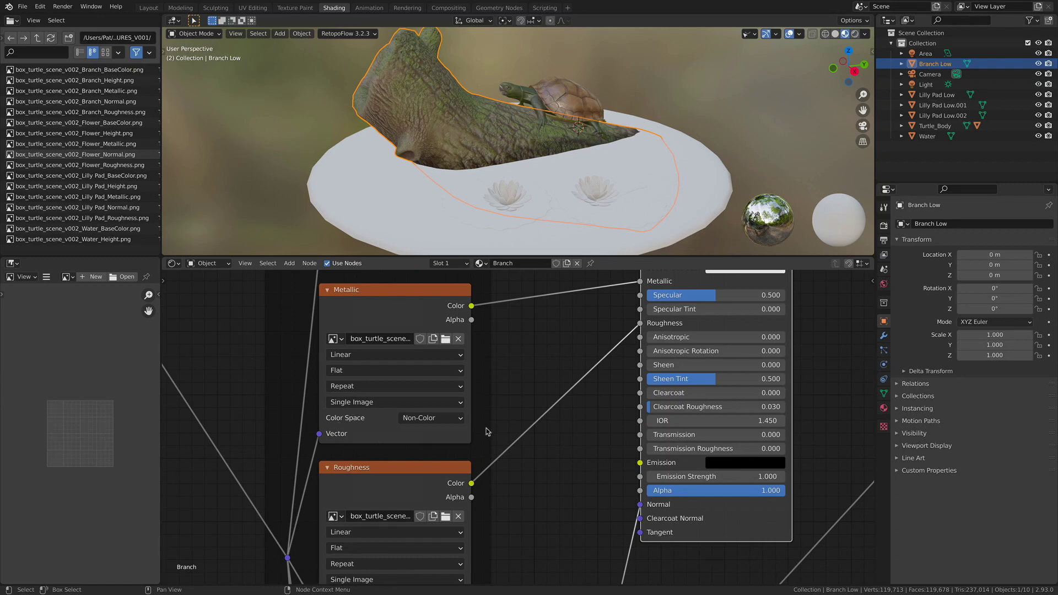
middle_click_drag(527, 499, 461, 499)
Move the Normal Map node up and the Displacement nodes down into a cleaner layout.
middle_click_drag(498, 470, 510, 282)
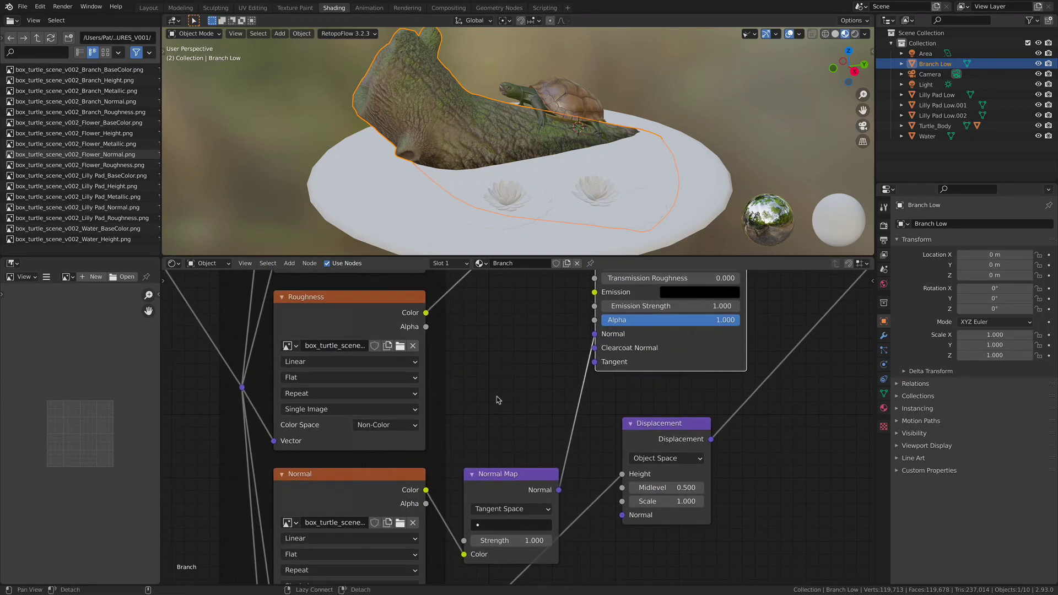
middle_click_drag(498, 400, 466, 329)
left_click_drag(479, 405, 482, 333)
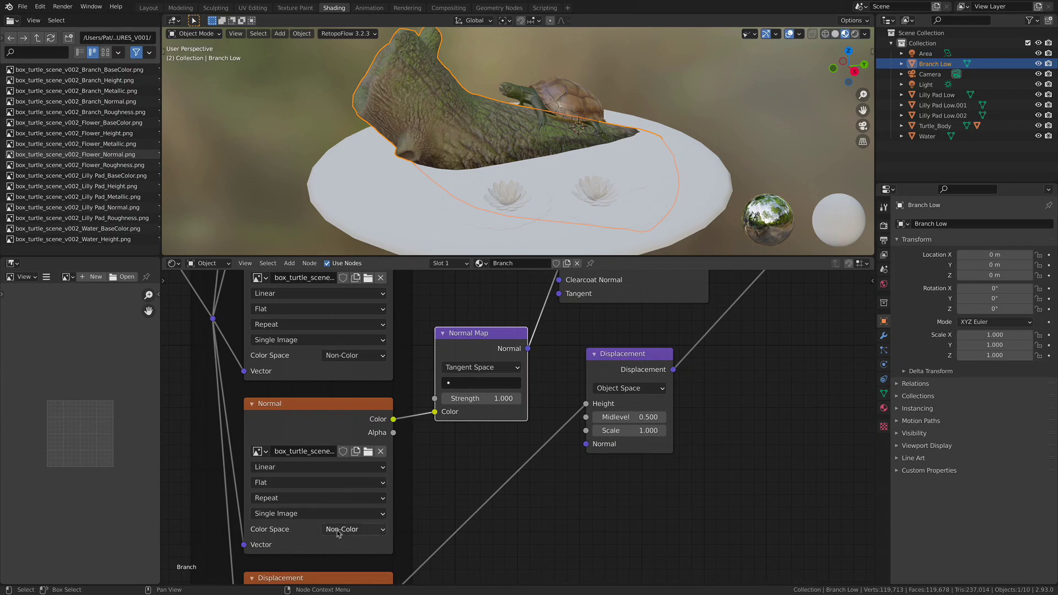
scroll(540, 483, "down", 3)
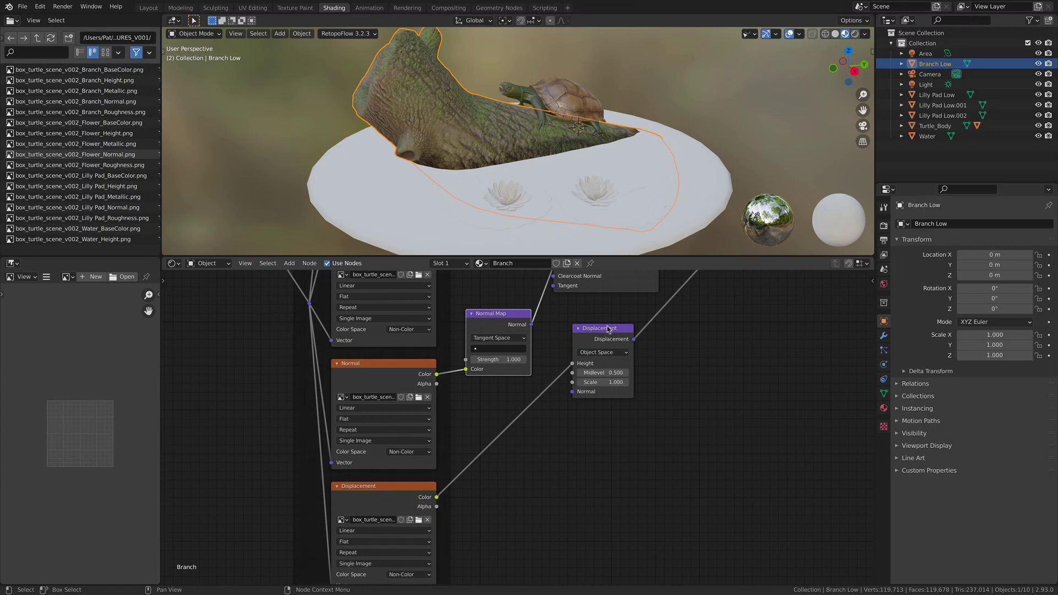
left_click_drag(607, 325, 630, 417)
middle_click_drag(406, 497, 430, 464)
left_click(414, 458)
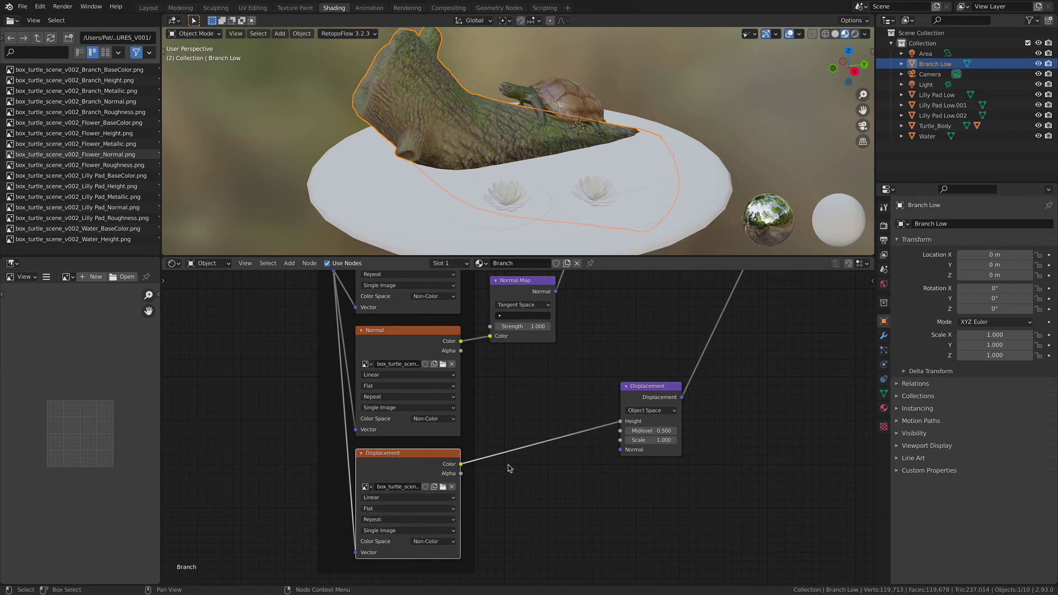
mouse_move(651, 392)
left_mouse_down()
mouse_move(646, 414)
mouse_move(617, 412)
mouse_move(545, 476)
left_mouse_up()
Reposition the Material Output node further right.
left_click_drag(659, 280, 542, 460, "alt")
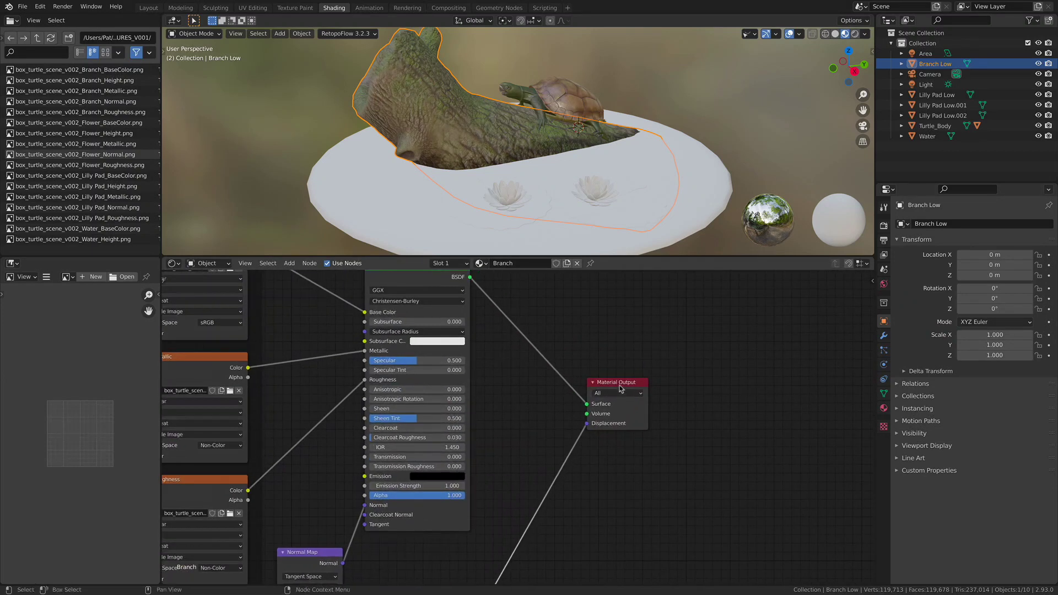
mouse_move(604, 379)
left_mouse_down()
mouse_move(630, 366)
mouse_move(596, 369)
mouse_move(643, 365)
mouse_move(619, 365)
left_mouse_up()
left_click_drag(481, 458, 612, 317, "alt")
left_click_drag(526, 438, 584, 340, "alt")
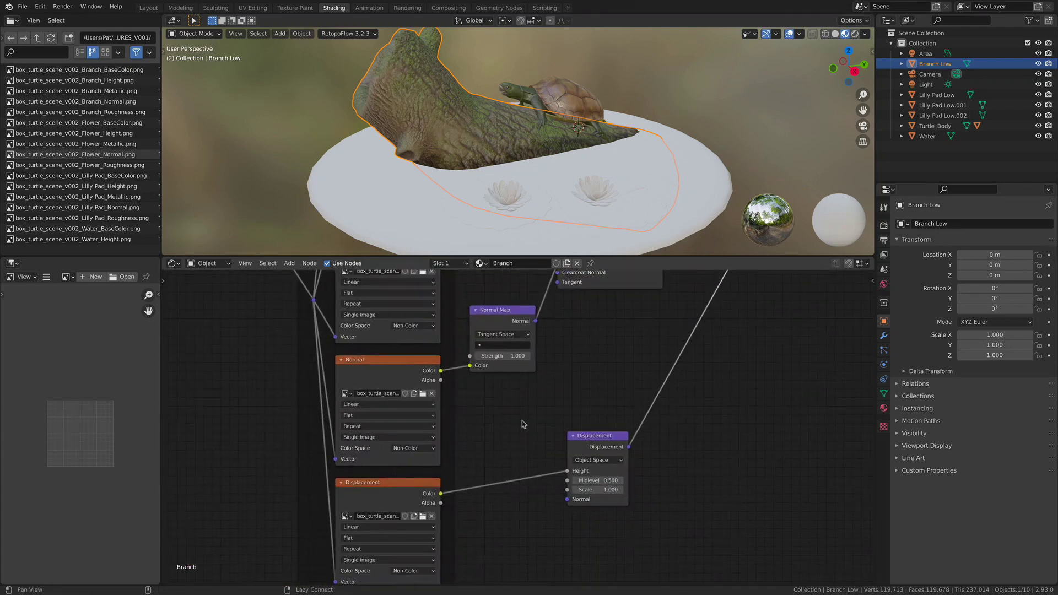
Zoom in on the Mapping and Texture Coordinate nodes feeding the textures.
scroll(523, 424, "up", 3)
left_click_drag(565, 423, 493, 428, "ctrl+alt")
left_click_drag(458, 356, 575, 514, "alt")
mouse_move(452, 342)
left_mouse_down("alt")
mouse_move(523, 465)
mouse_move(568, 502)
left_mouse_up("alt")
left_click_drag(446, 443, 544, 449, "ctrl+alt")
left_click_drag(545, 450, 558, 454, "alt")
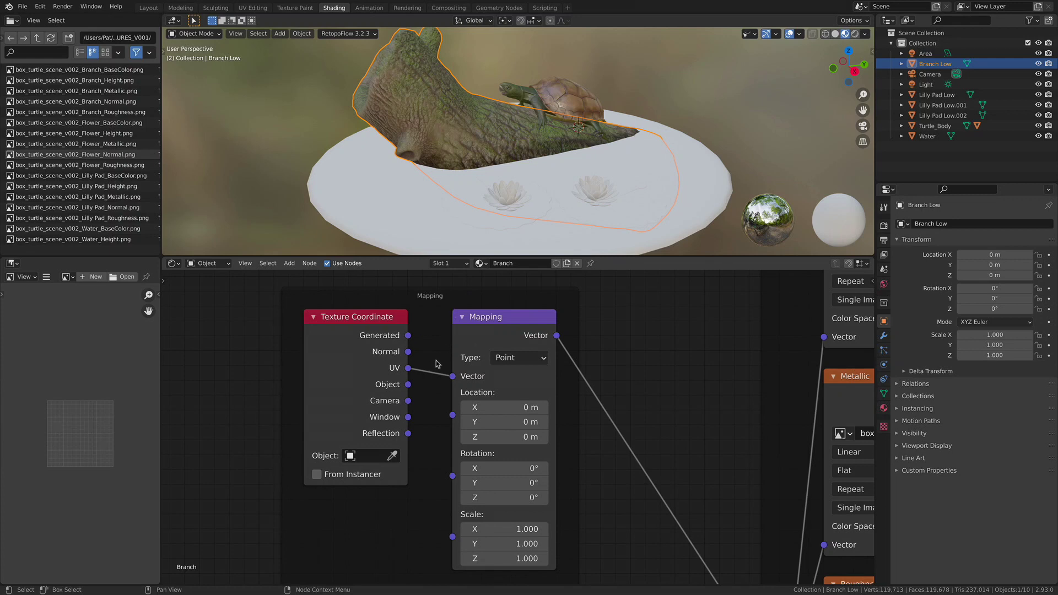
Shift the Mapping frame slightly right and down, checking the textured branch in the viewport.
scroll(406, 306, "down", 1)
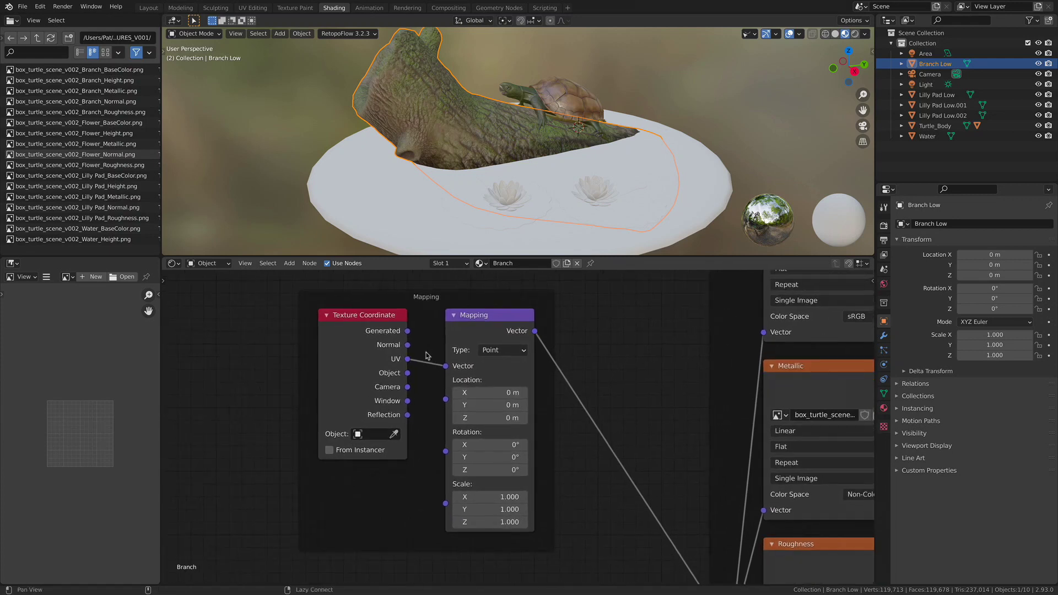
left_click(334, 301)
mouse_move(353, 297)
left_mouse_down()
mouse_move(368, 298)
mouse_move(352, 301)
left_mouse_up()
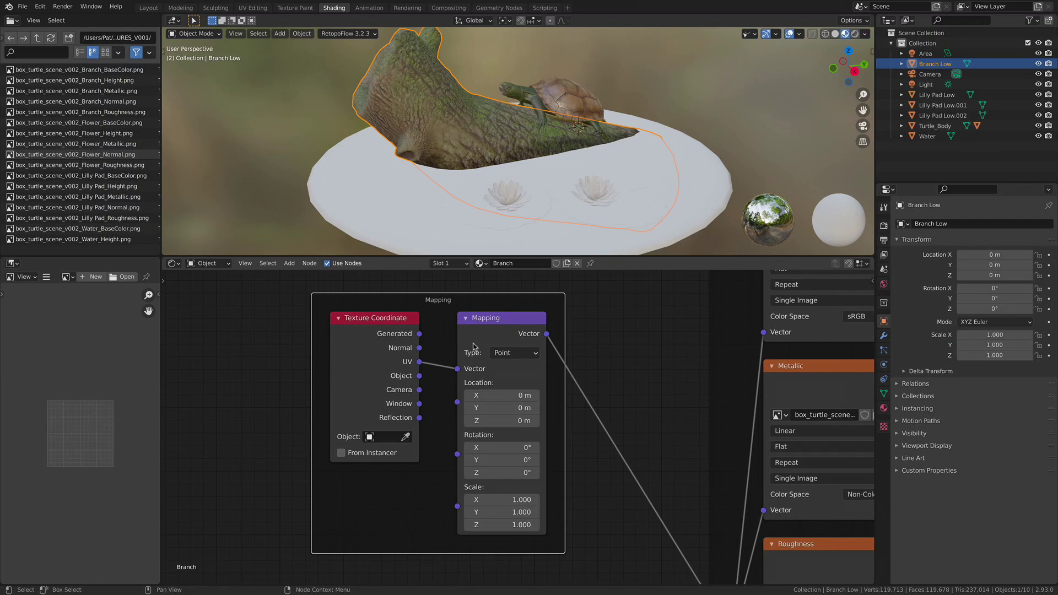
mouse_move(519, 197)
middle_mouse_down()
mouse_move(446, 207)
mouse_move(505, 206)
middle_mouse_up()
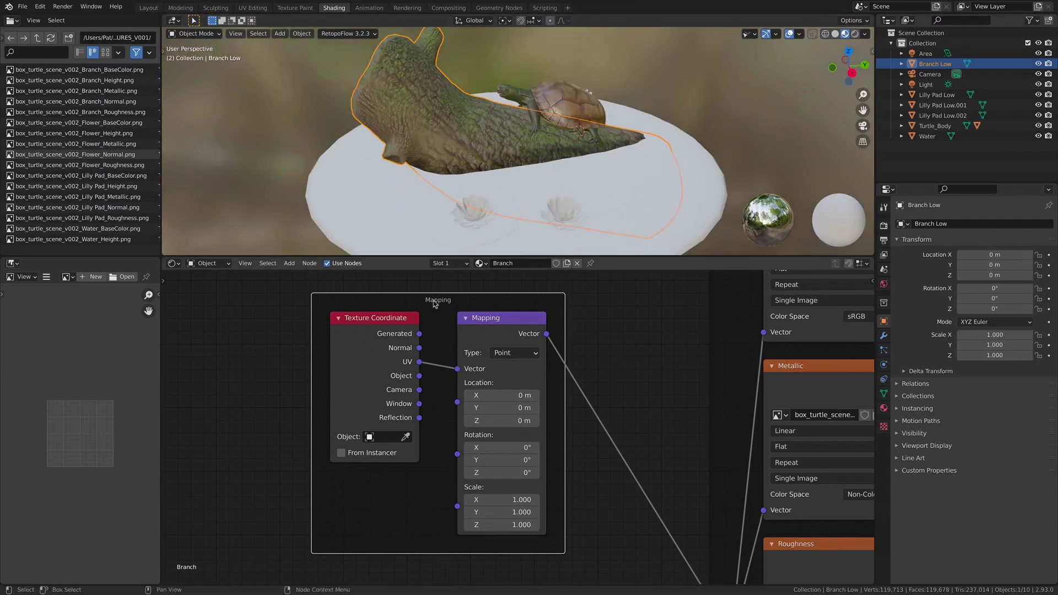
left_click_drag(435, 304, 441, 307)
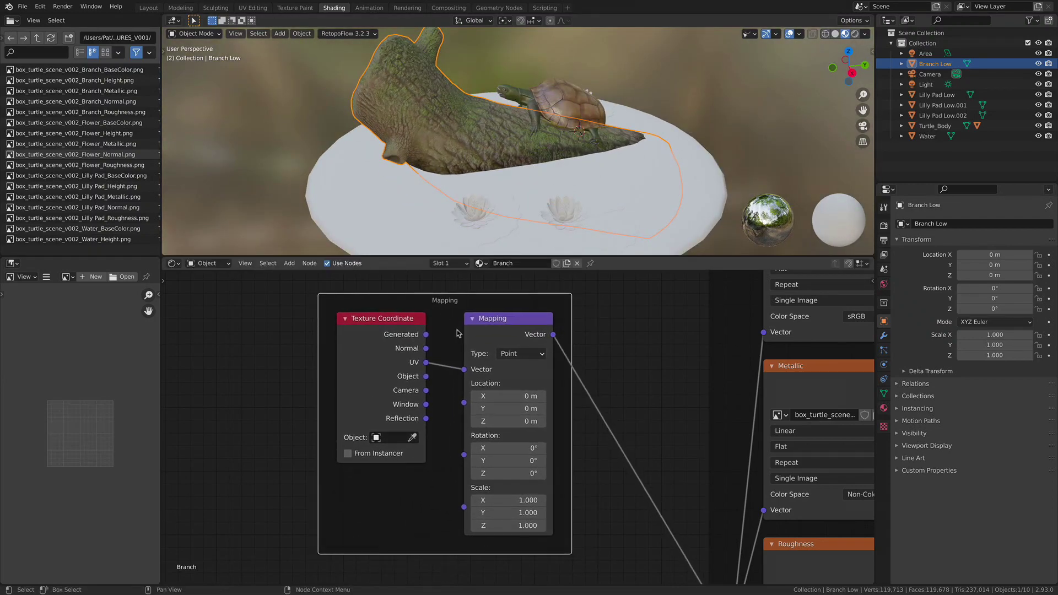
Zoom out the node editor to view the whole Branch node tree.
left_click_drag(623, 370, 600, 396, "ctrl+alt")
left_click_drag(600, 396, 462, 344, "alt")
left_click_drag(462, 344, 440, 381, "ctrl+alt")
left_click_drag(466, 352, 481, 378, "ctrl+alt")
mouse_move(481, 377)
left_mouse_down("alt")
mouse_move(475, 338)
mouse_move(482, 358)
left_mouse_up("alt")
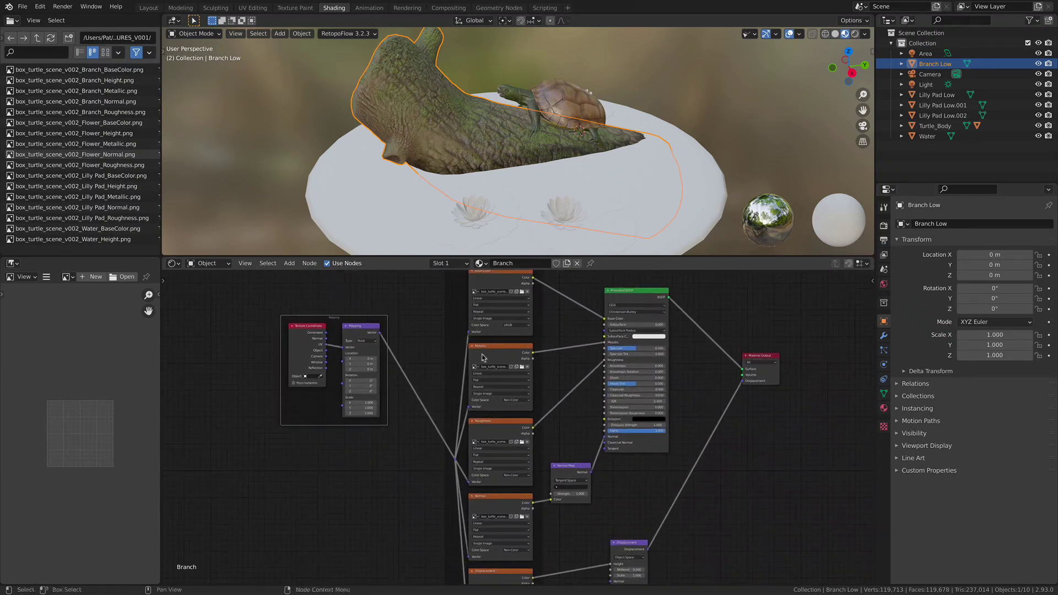
Switch the active material to Flower and nudge its Principled BSDF node up.
left_click(480, 263)
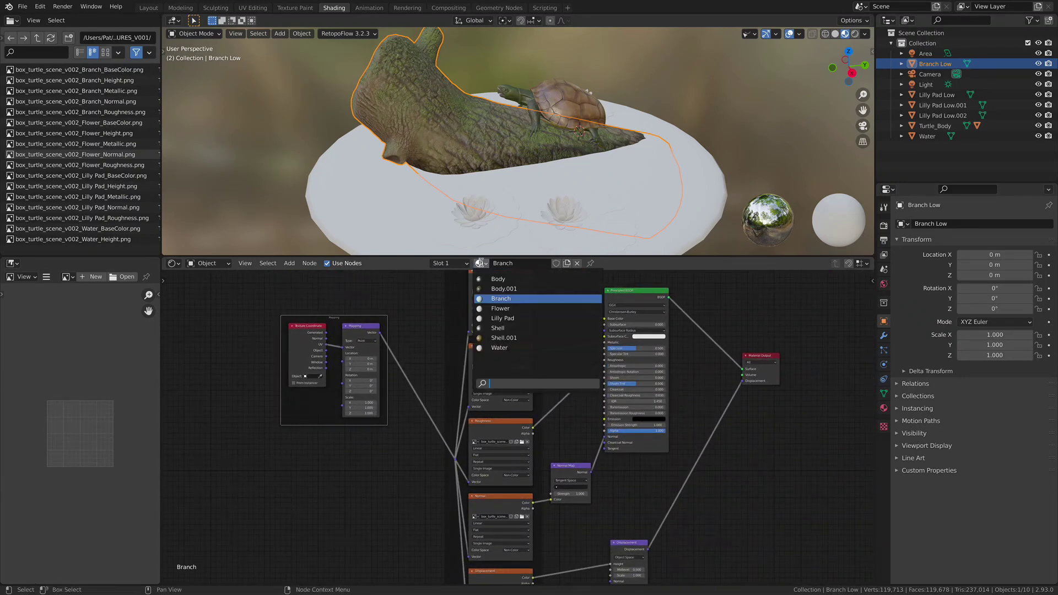
left_click(512, 309)
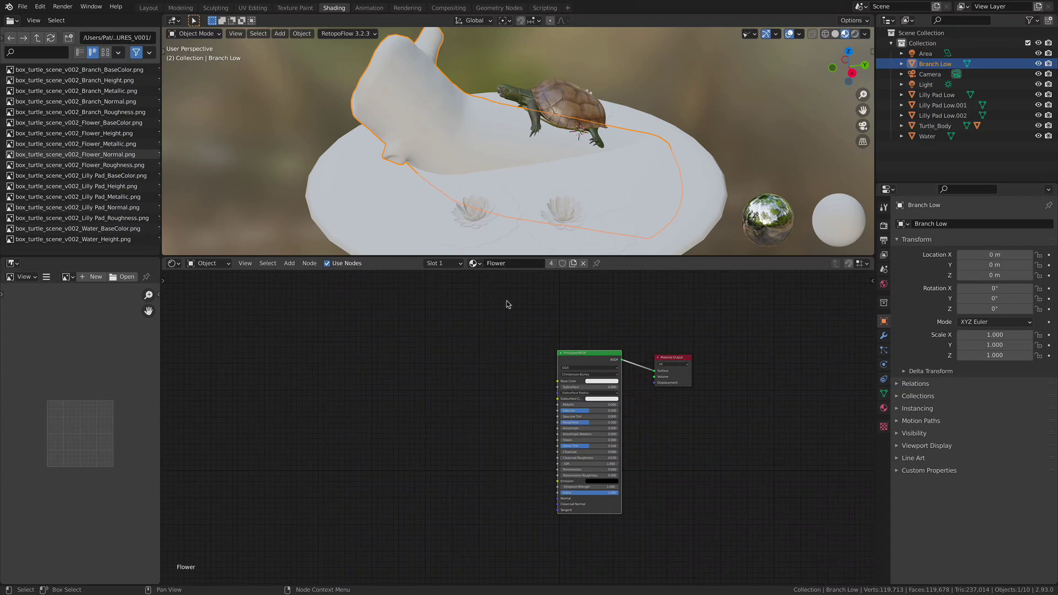
left_click_drag(593, 356, 584, 333)
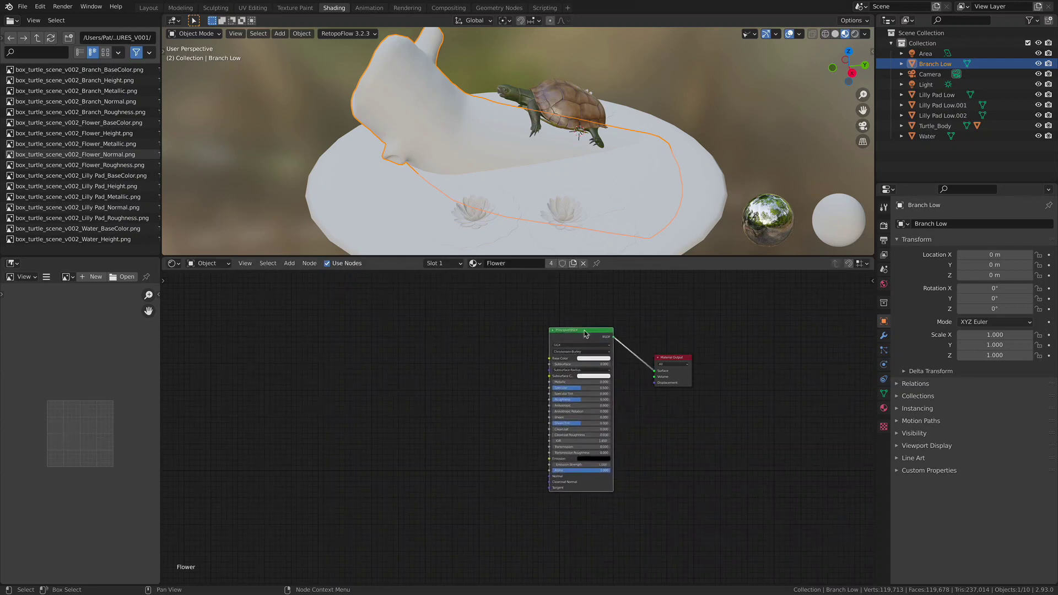
Wire the five Flower texture maps into the Principled BSDF with Ctrl+Shift+T.
key("ctrl+shift+t")
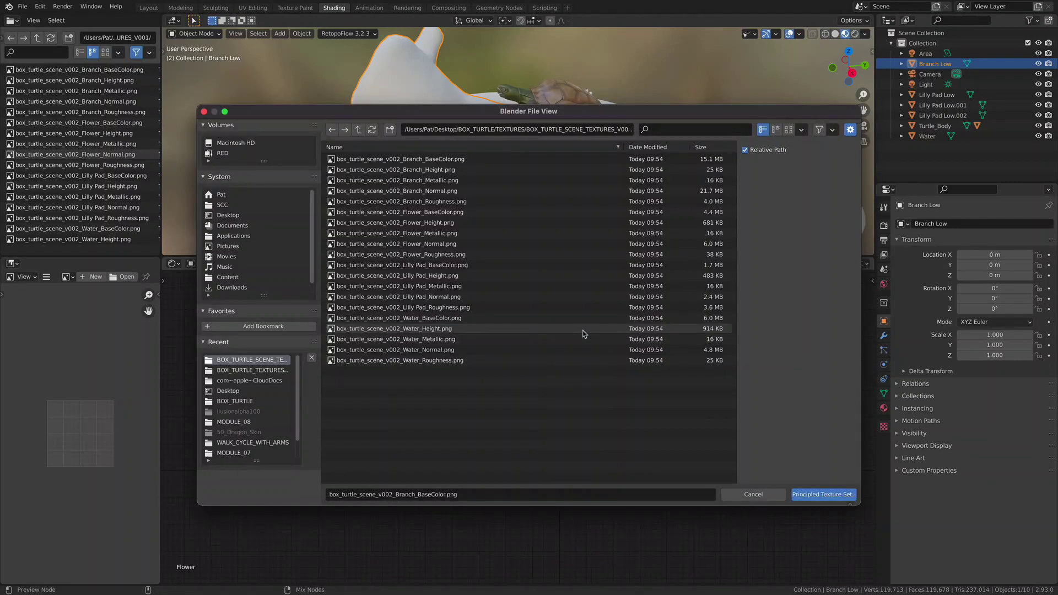
left_click(444, 214)
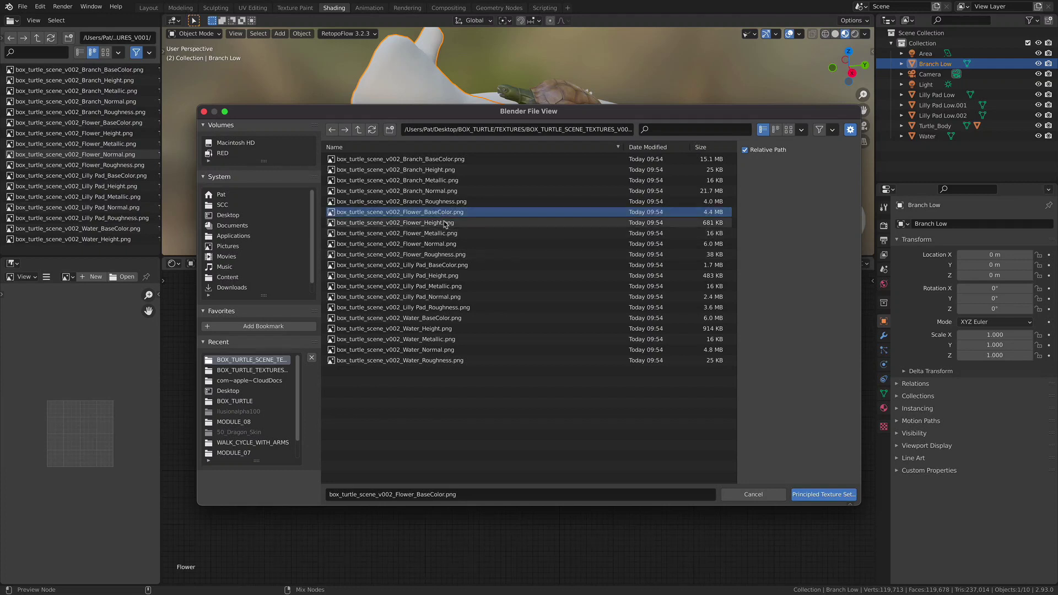
left_click(447, 254, "shift")
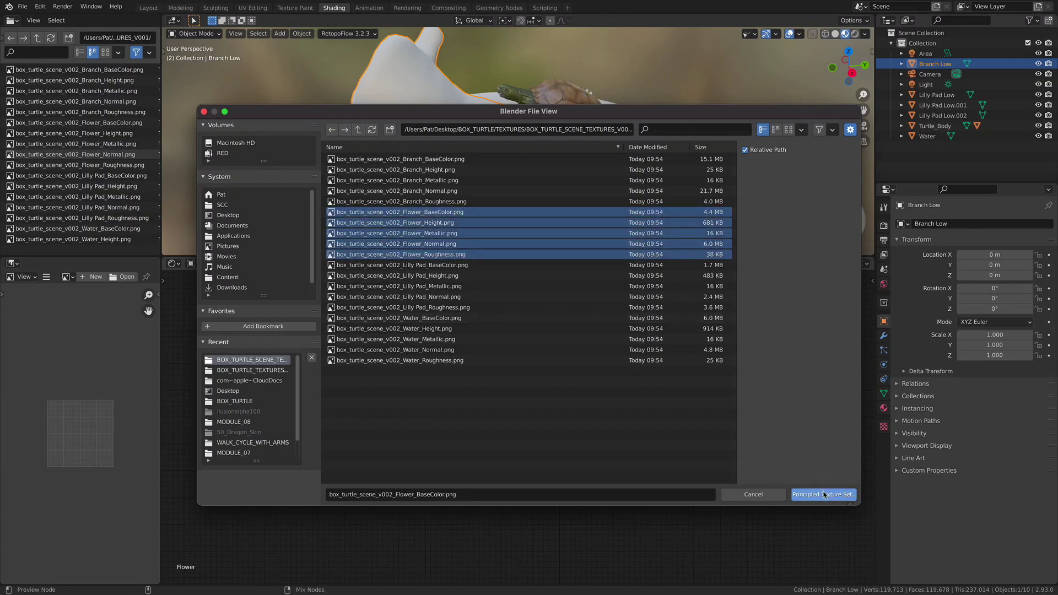
key("Return")
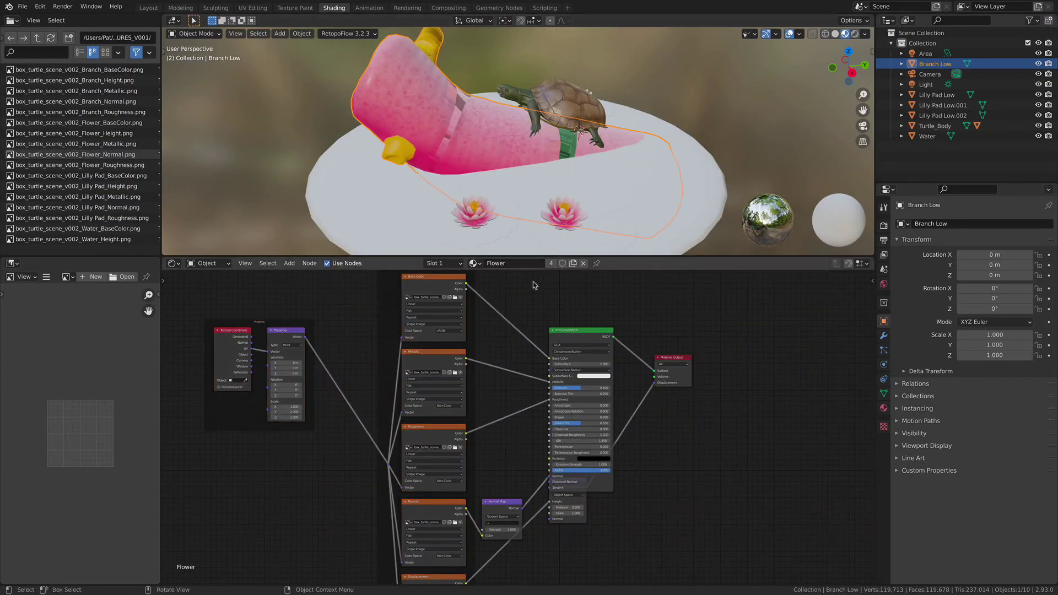
left_click(474, 263)
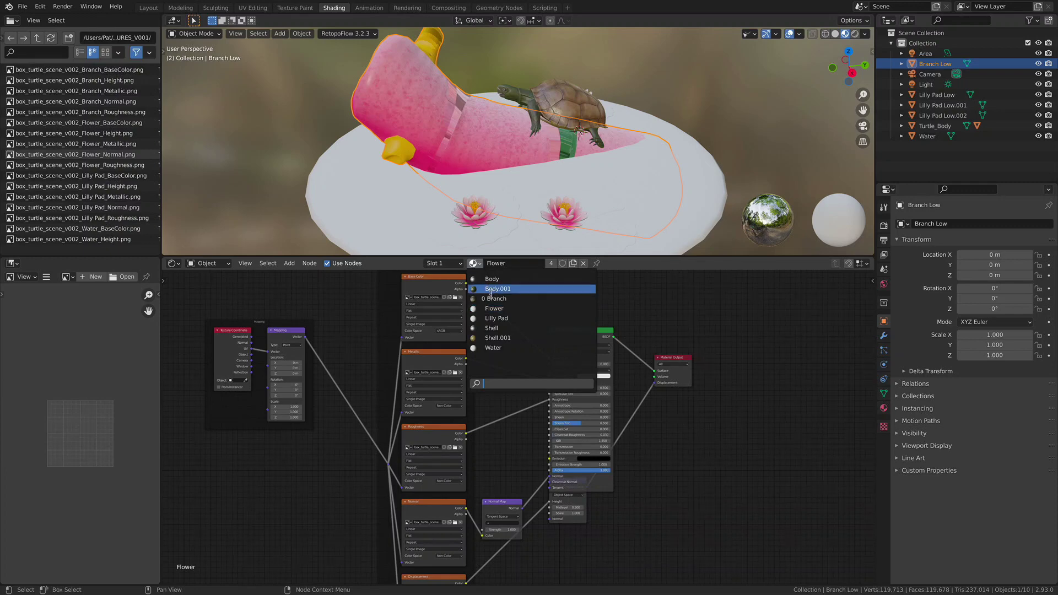
Switch the material to Lilly Pad and position its Principled BSDF node in the editor.
left_click(525, 318)
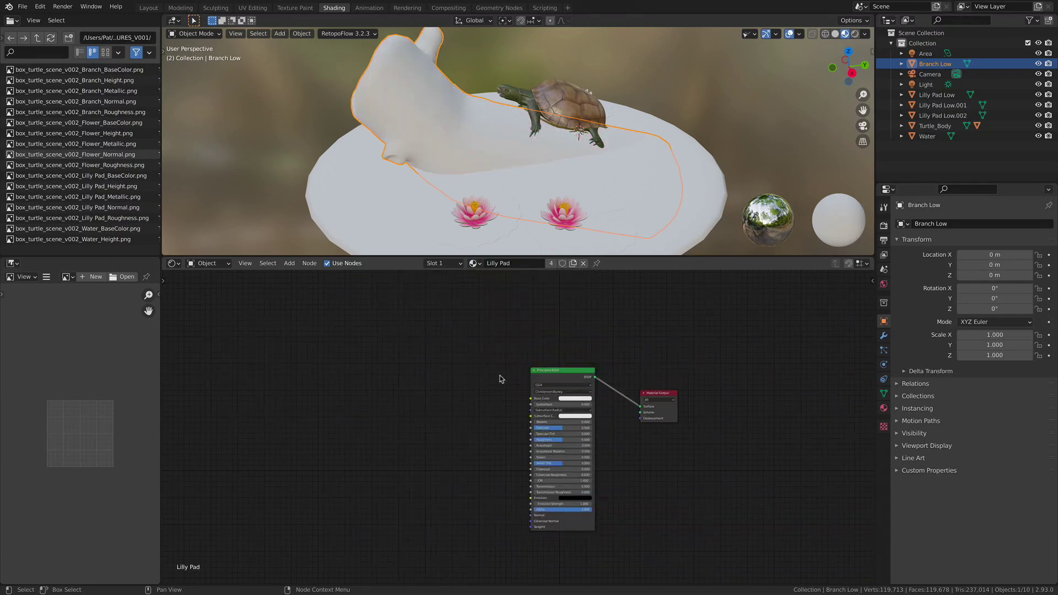
middle_click_drag(447, 196, 485, 165)
left_click_drag(574, 370, 599, 351)
scroll(583, 367, "up", 3)
middle_click_drag(601, 367, 598, 341)
left_click_drag(583, 331, 574, 331)
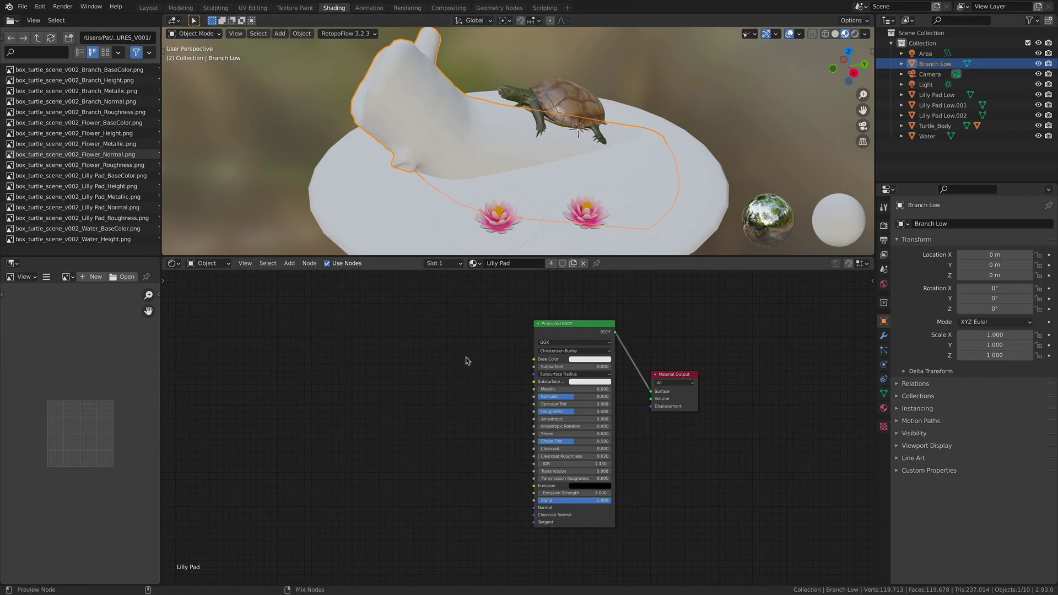
Wire the five Lilly Pad texture maps into its shader, then switch to the Water material.
key("ctrl+shift+t")
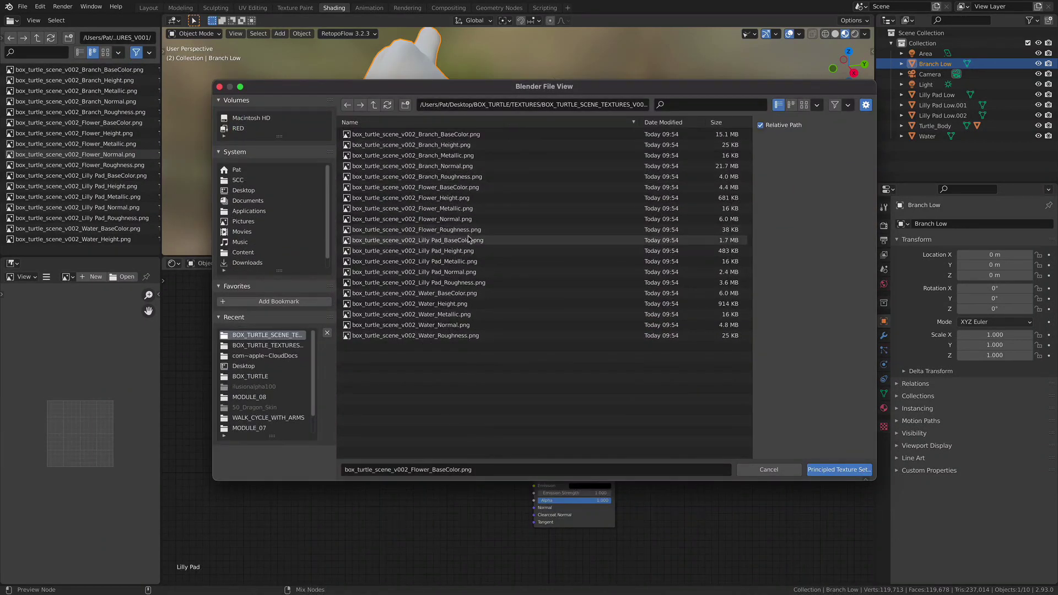
left_click(468, 240)
left_click(468, 282, "shift")
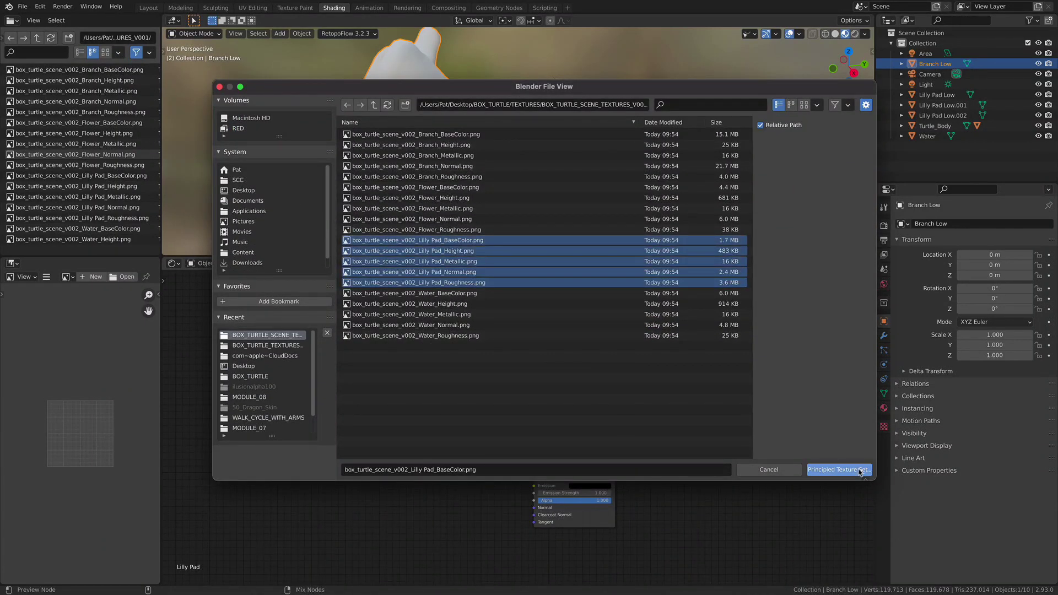
key("Return")
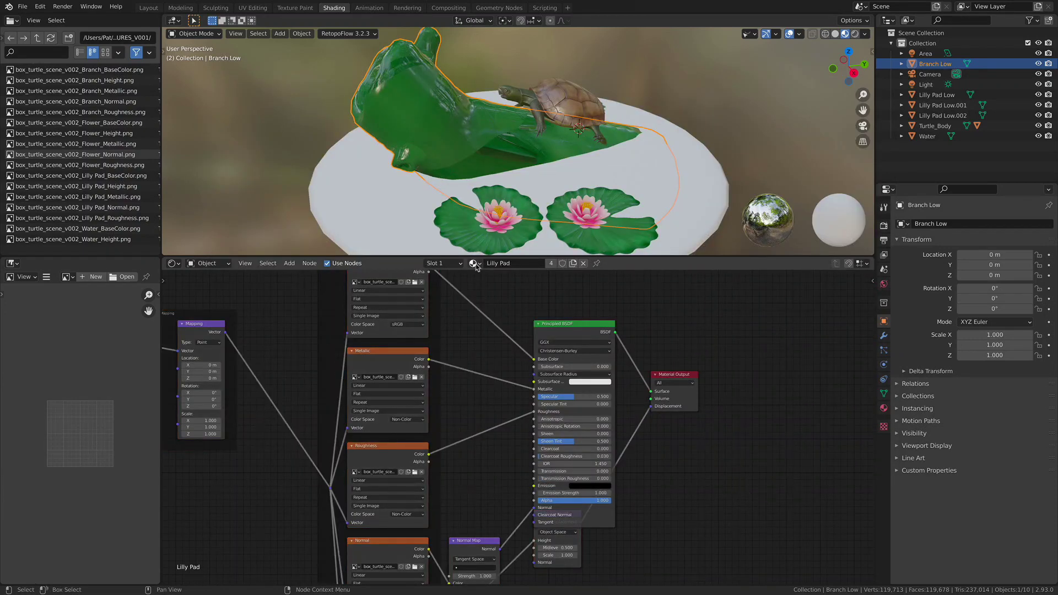
left_click(473, 264)
left_click(503, 353)
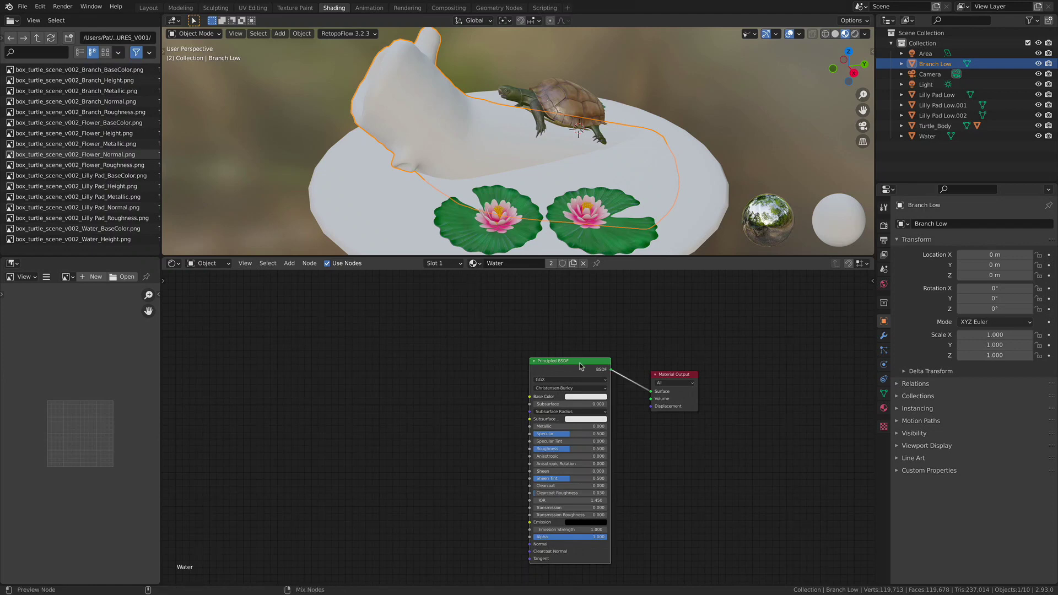
Wire the five Water texture maps into the Principled BSDF, turning the pond dark blue.
key("ctrl+shift+t")
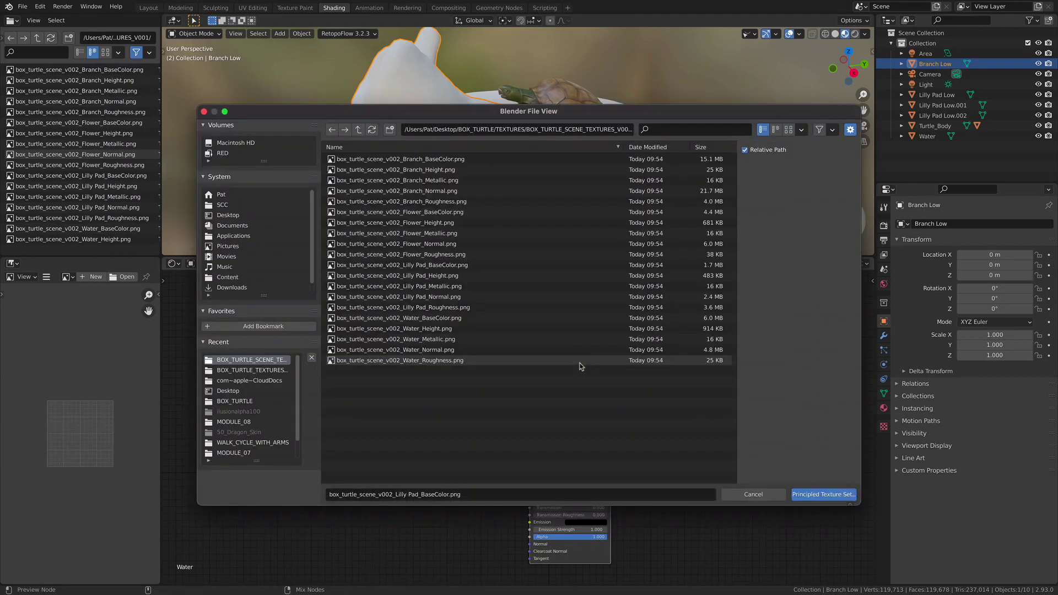
left_click(453, 318)
left_click(455, 361, "shift")
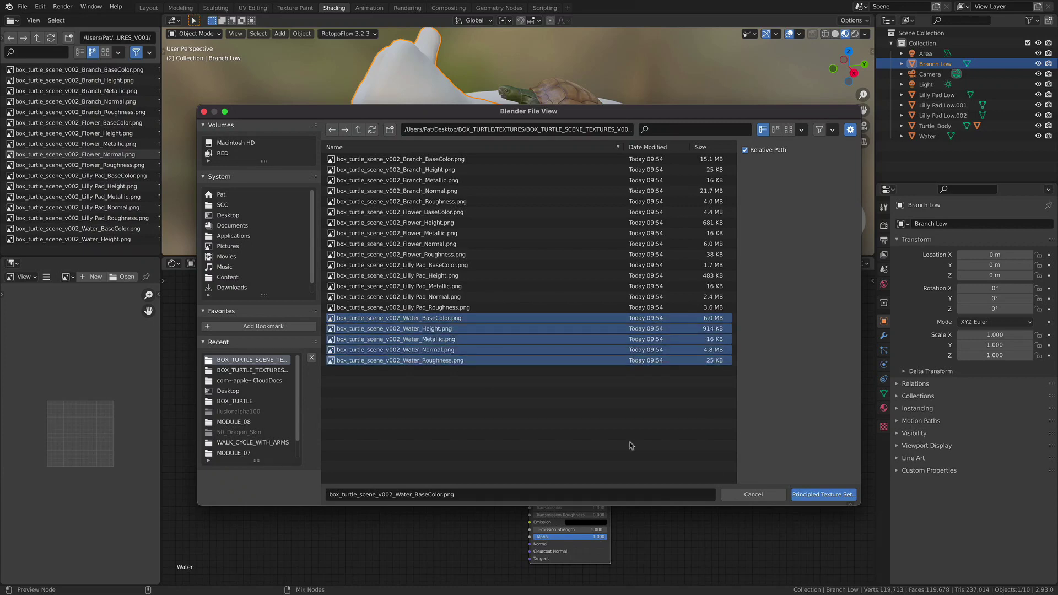
left_click(808, 494)
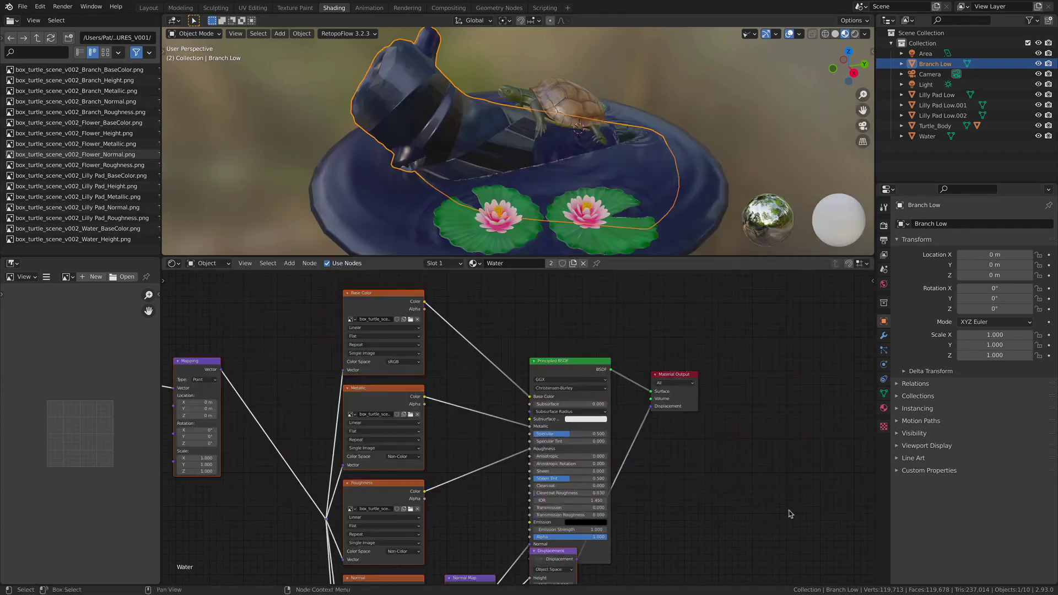
mouse_move(639, 181)
middle_mouse_down()
mouse_move(647, 199)
mouse_move(650, 177)
middle_mouse_up()
left_click(474, 263)
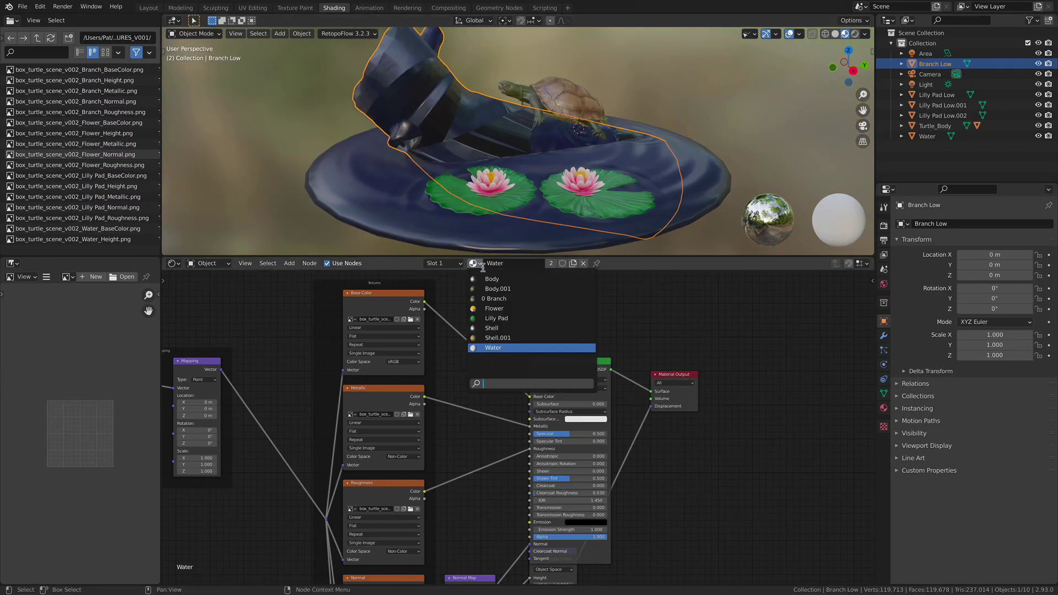
Reselect the Branch material, then view the branch, turtle and lily pads from above, deselected.
left_click(509, 298)
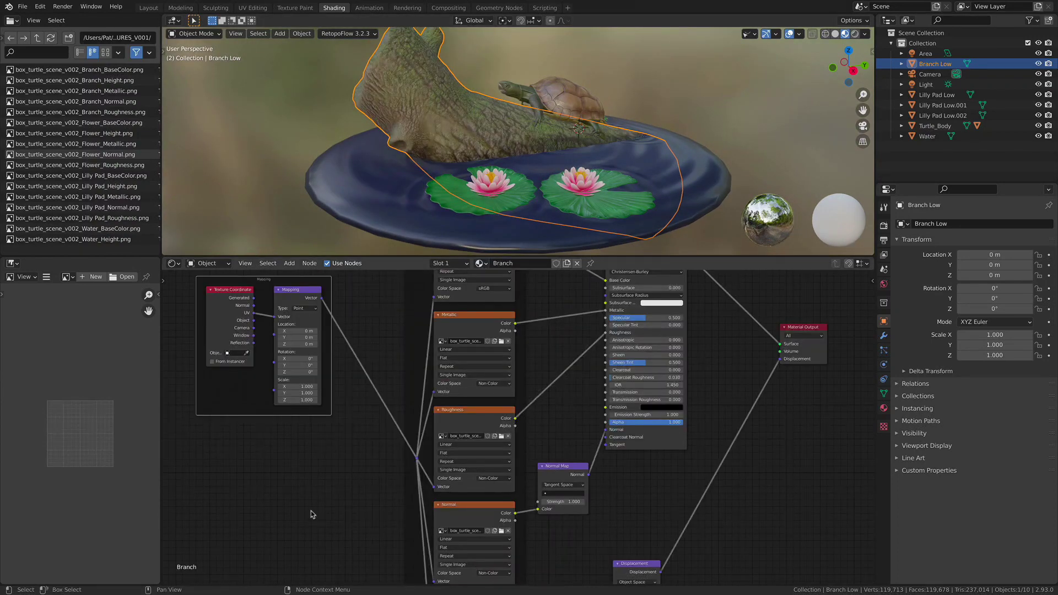
middle_click_drag(554, 182, 543, 158)
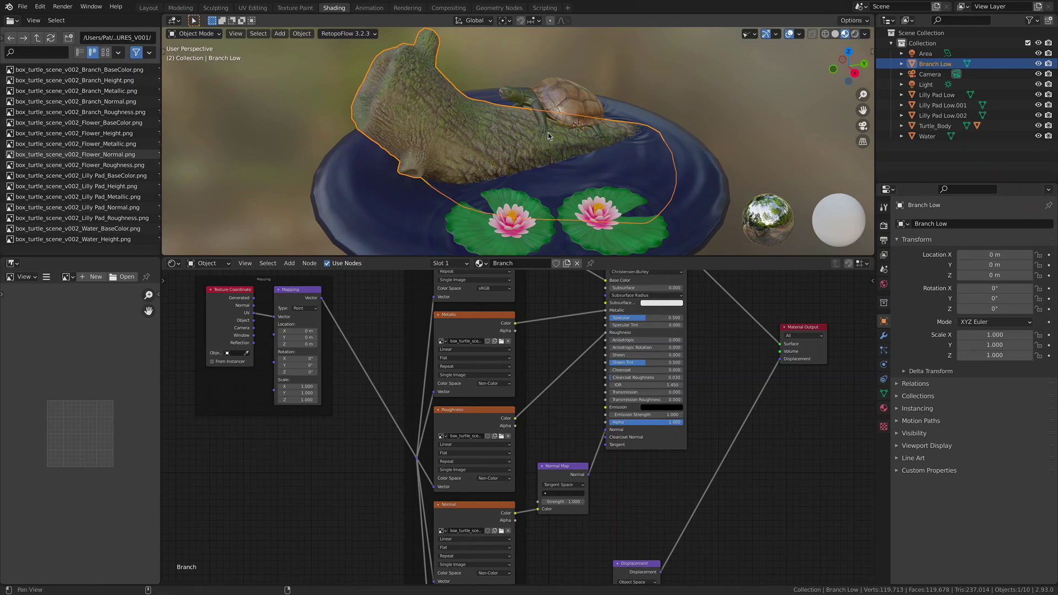
middle_click_drag(543, 157, 593, 253, "ctrl")
left_click(654, 76)
Enlarge the 3D viewport and zoom in on the turtle sitting on the branch.
left_click_drag(591, 256, 586, 392)
middle_click_drag(533, 179, 440, 215, "shift")
scroll(532, 207, "up", 3)
scroll(537, 161, "up", 1)
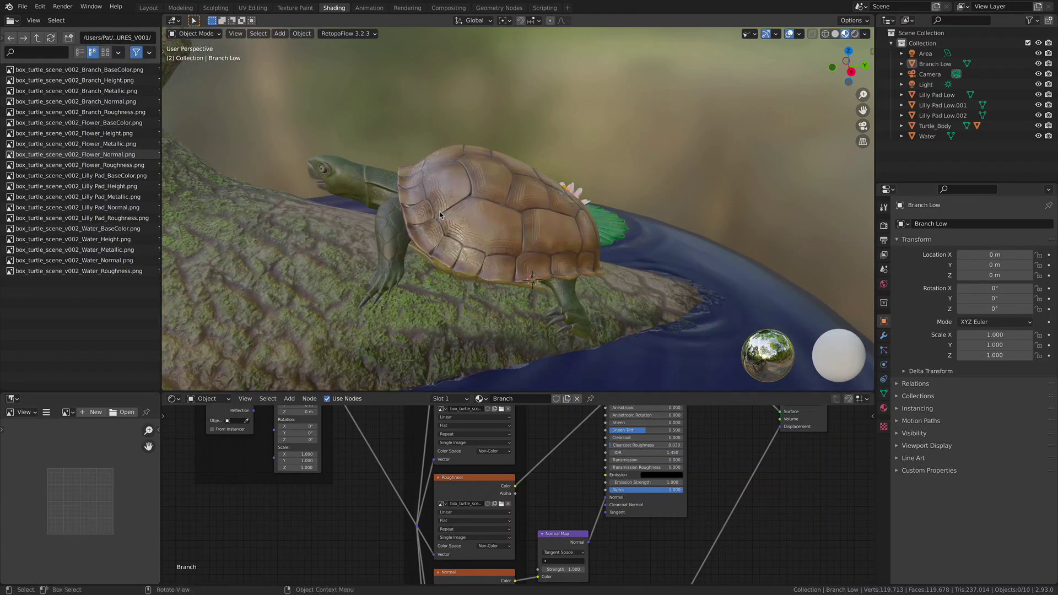